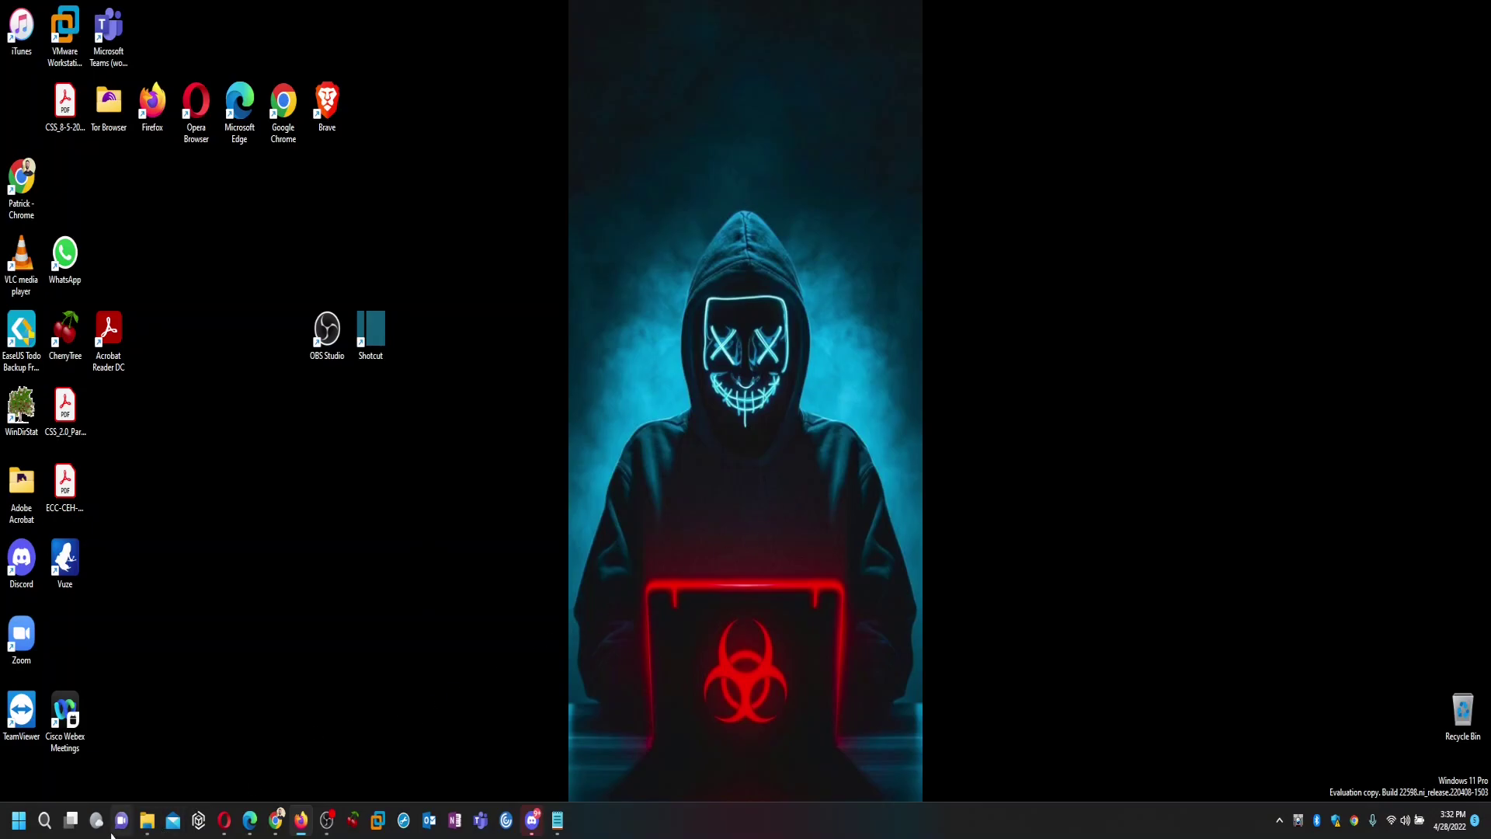
pyautogui.click(149, 820)
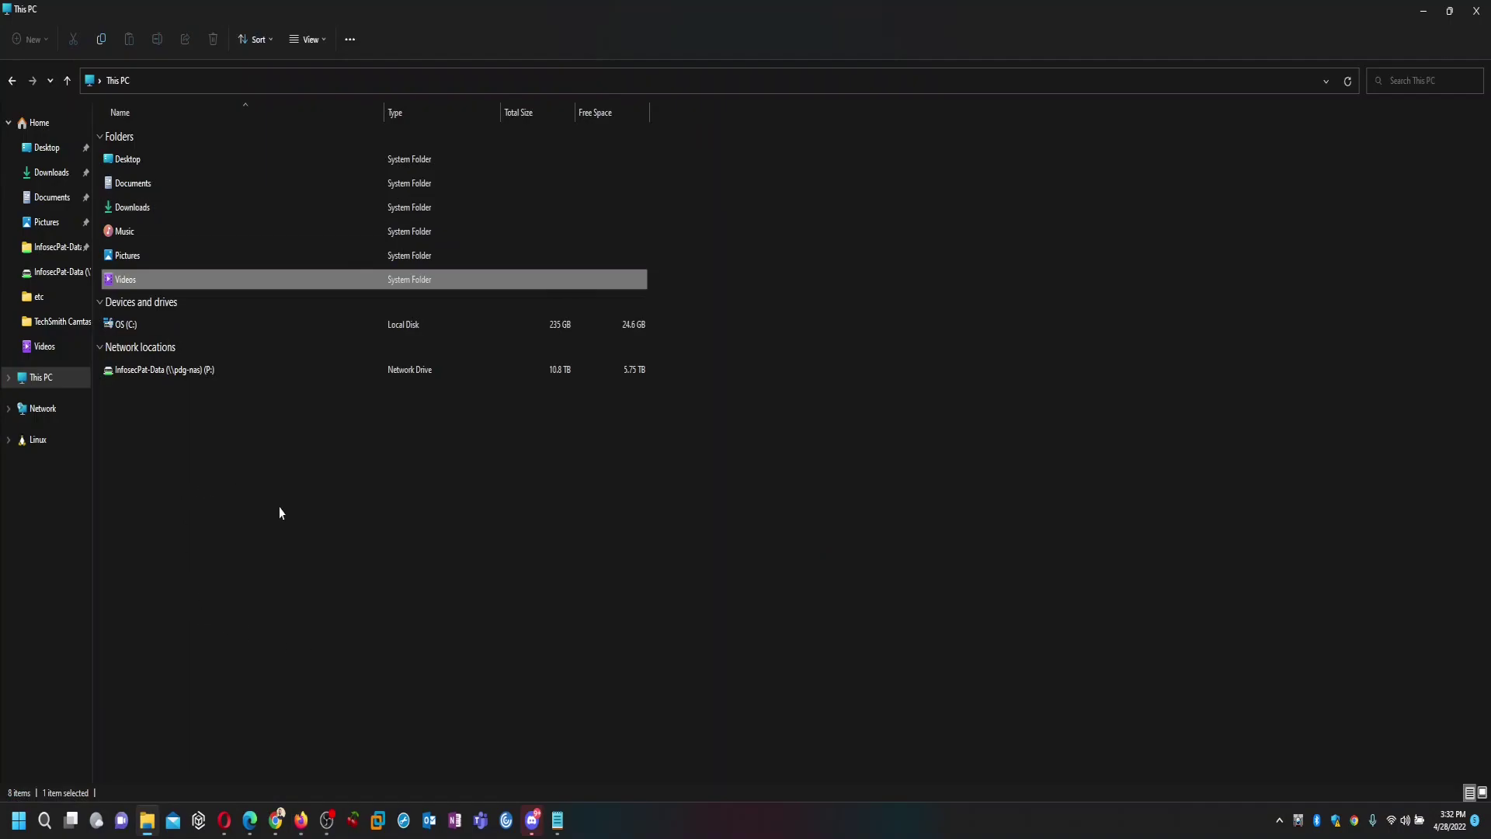
pyautogui.click(269, 555)
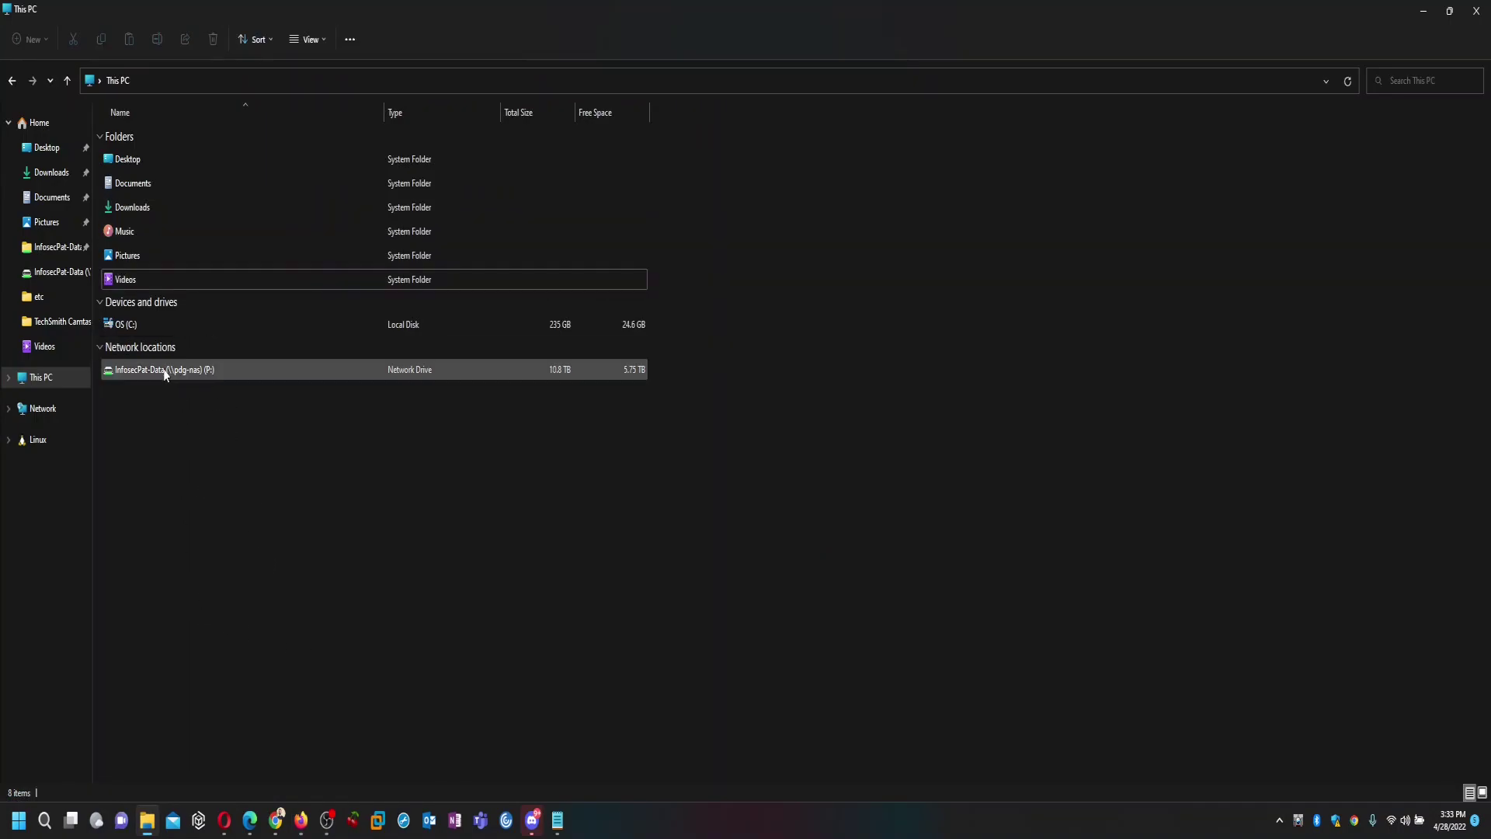
pyautogui.click(97, 354)
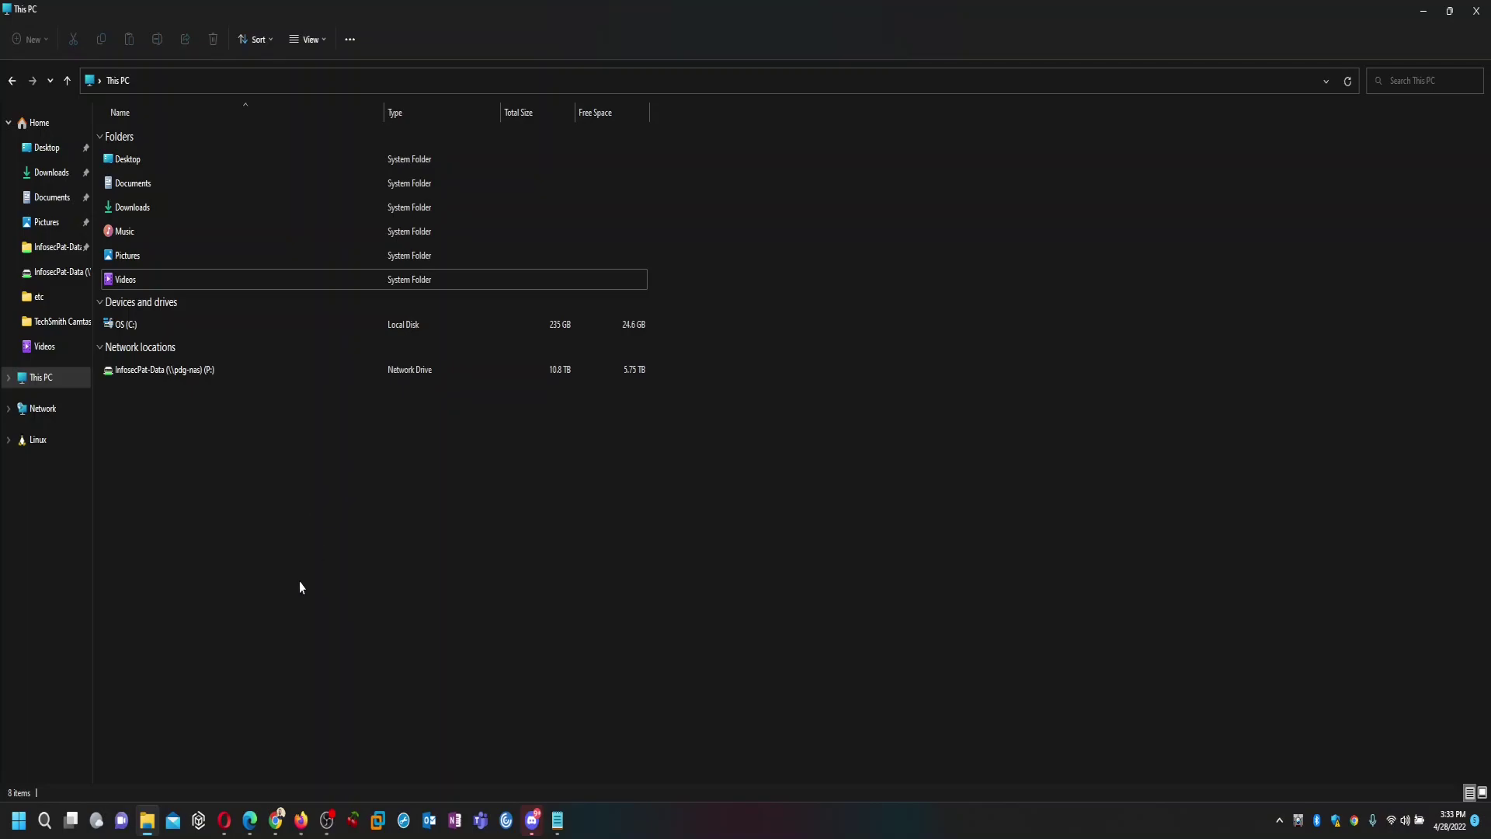
# Navigate to \\pdg-nas and enter the InfosecPat-Data shared folder.
pyautogui.click(392, 82)
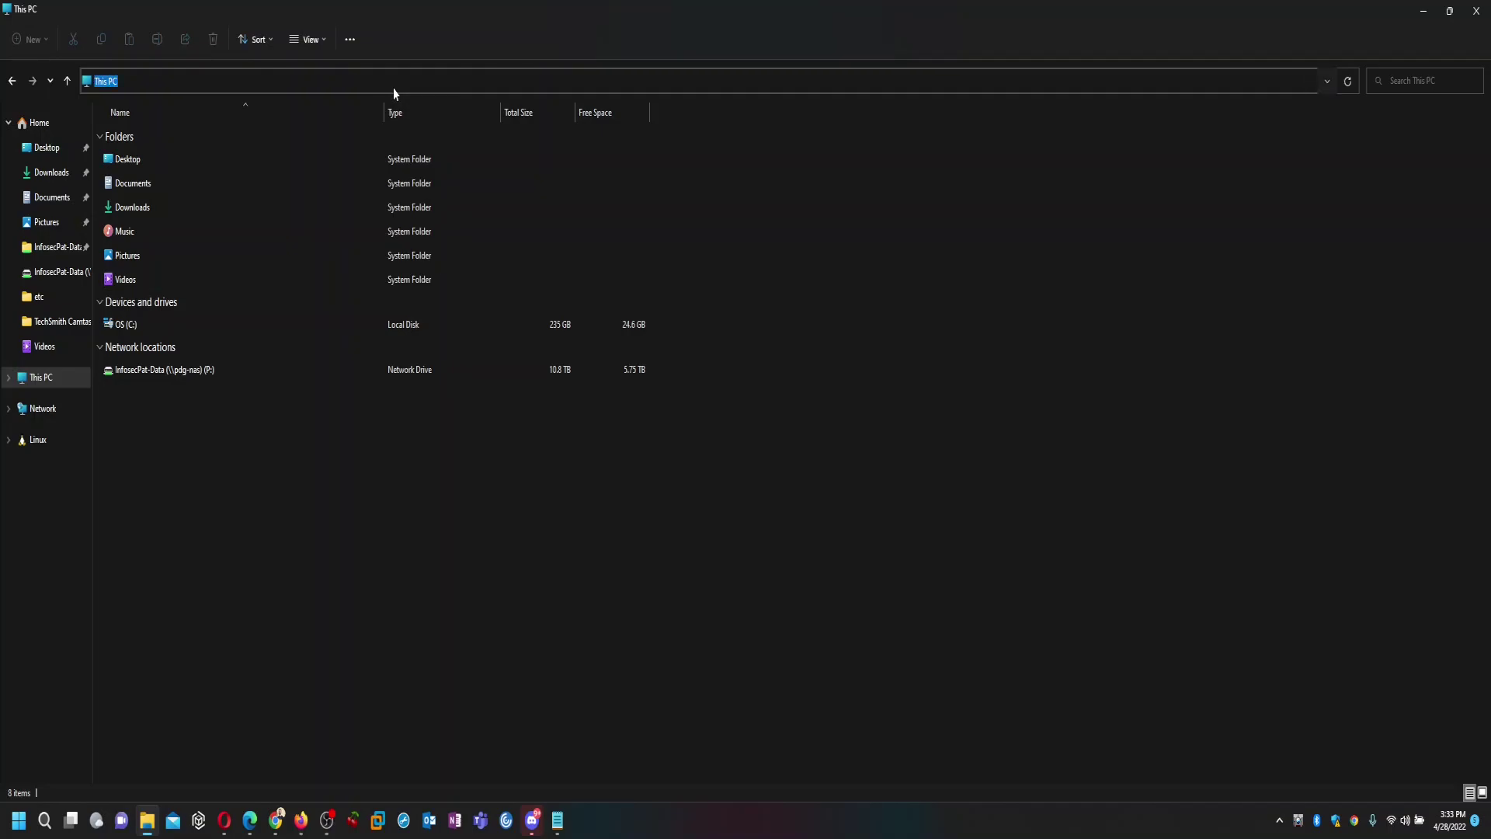
pyautogui.write('\\p')
pyautogui.write('dg-')
pyautogui.write('nas')
pyautogui.hotkey('ctrl', 'a')
pyautogui.press('Return')
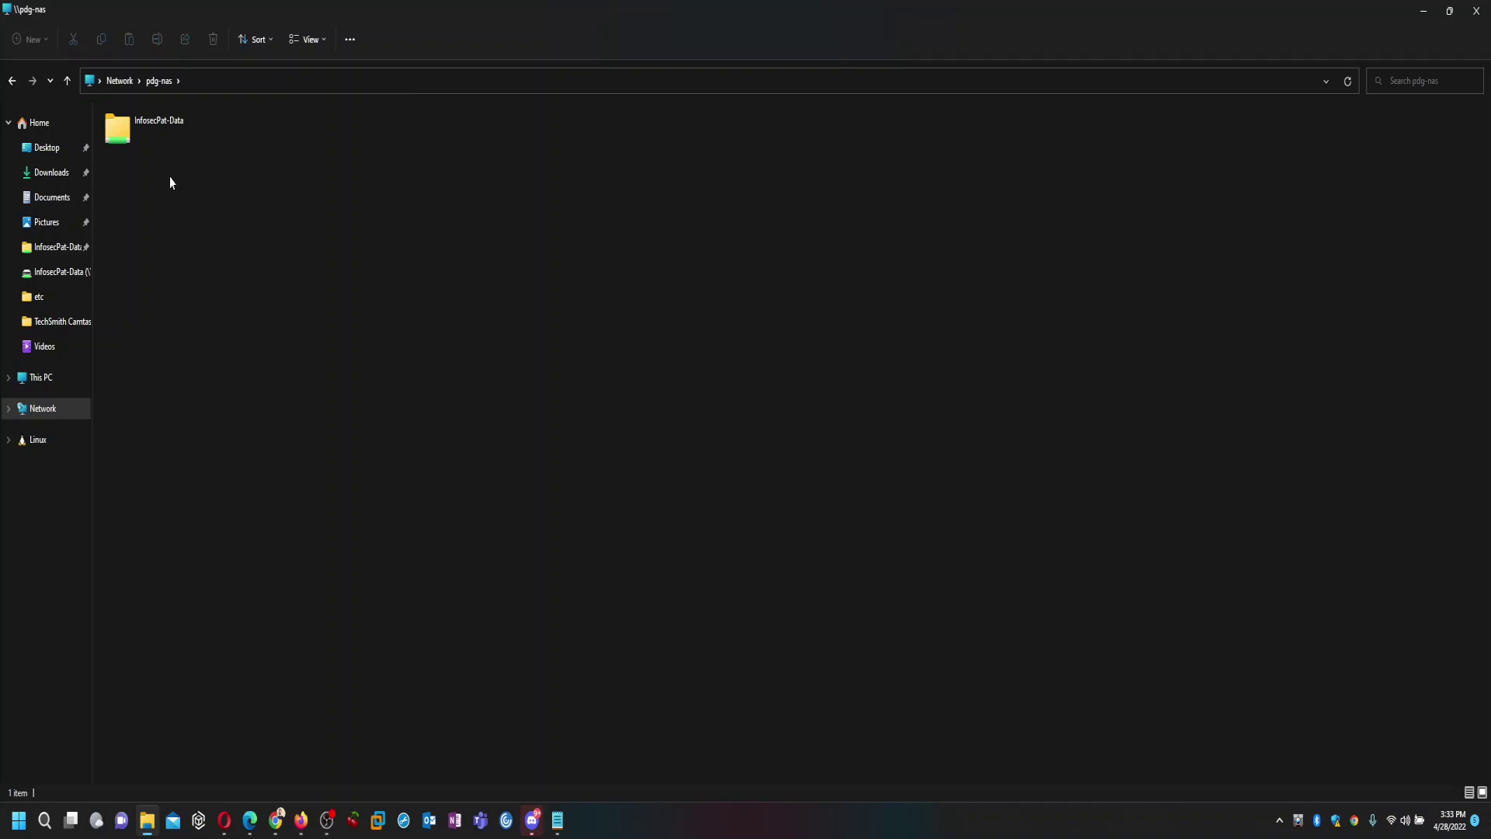
pyautogui.doubleClick(163, 129)
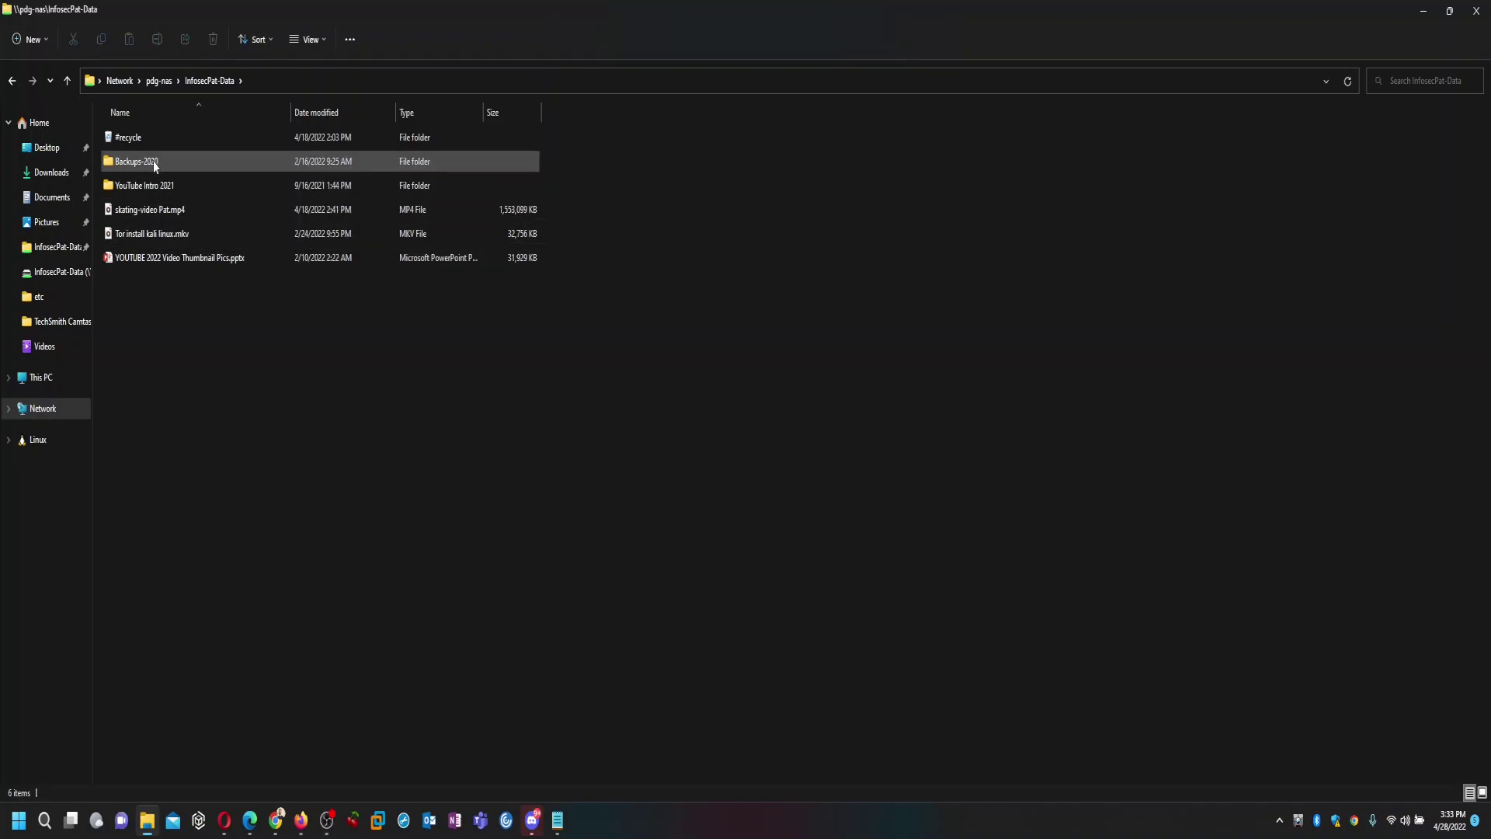
# Create a folder named 'Youtube Windows 11 map drive' on the share and enter it.
pyautogui.rightClick(229, 420)
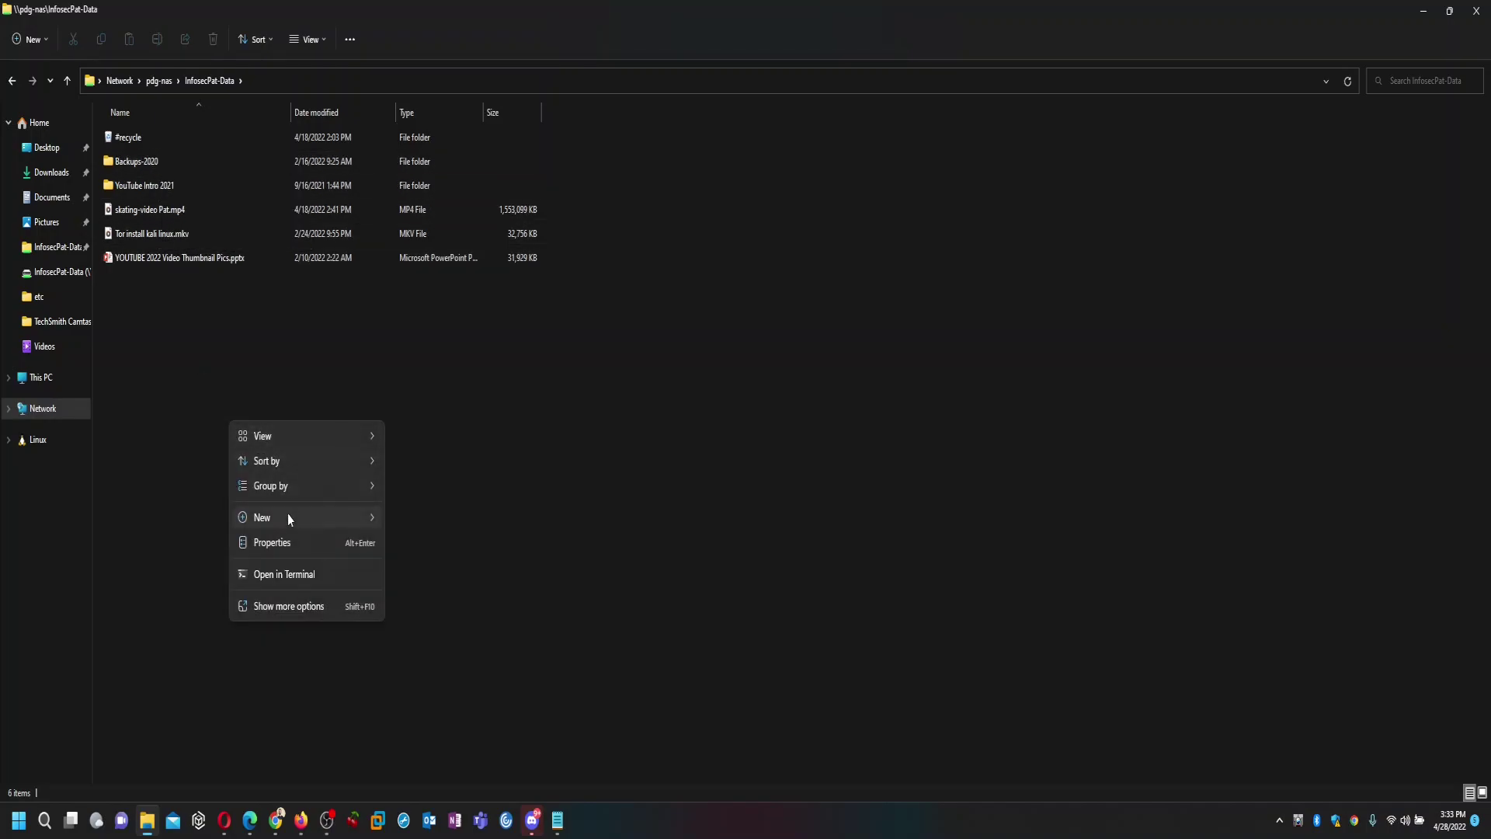
pyautogui.moveTo(264, 517)
pyautogui.click(402, 520)
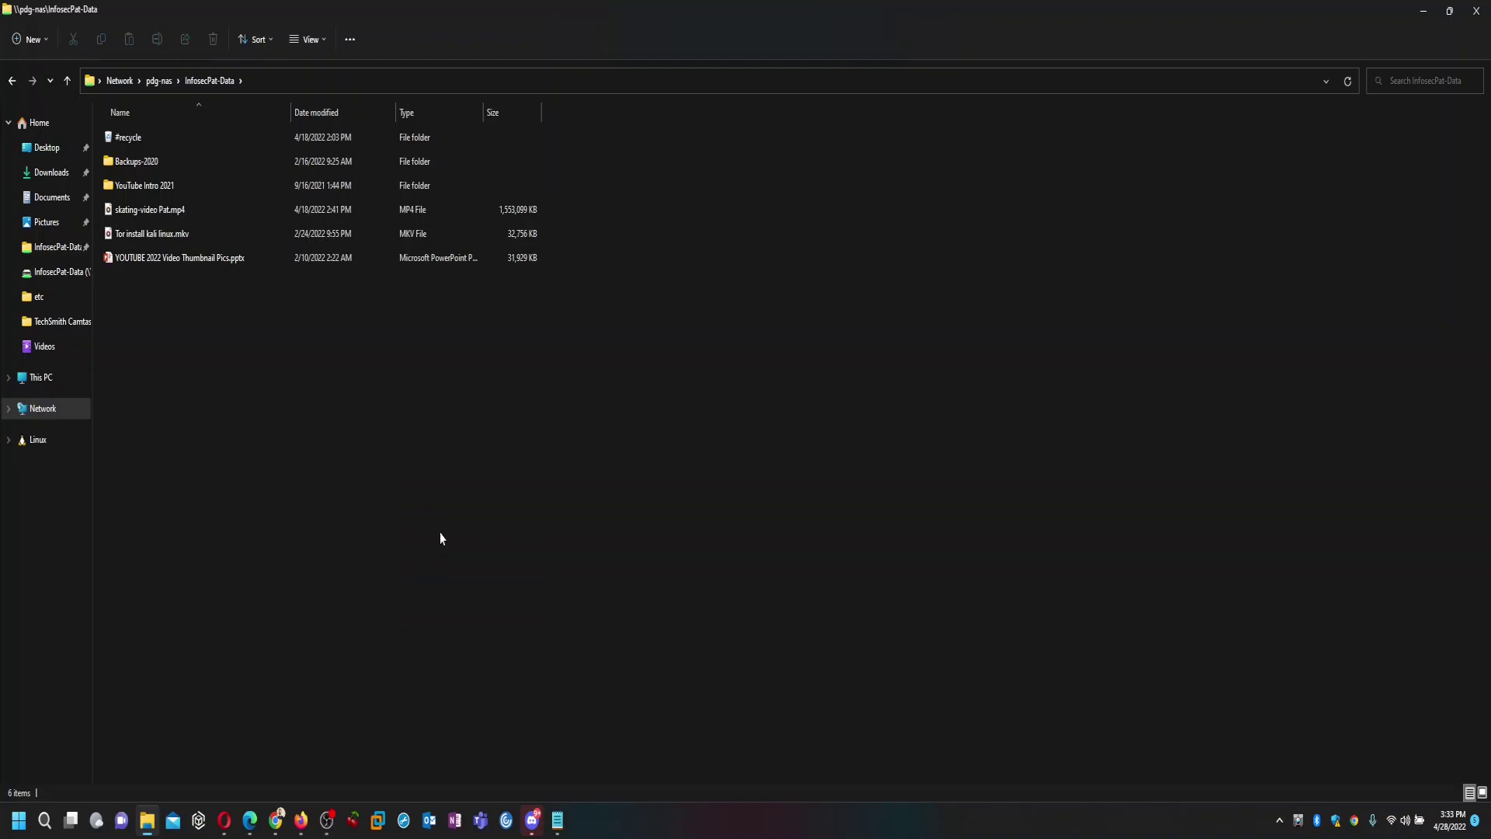
pyautogui.write('Youtube')
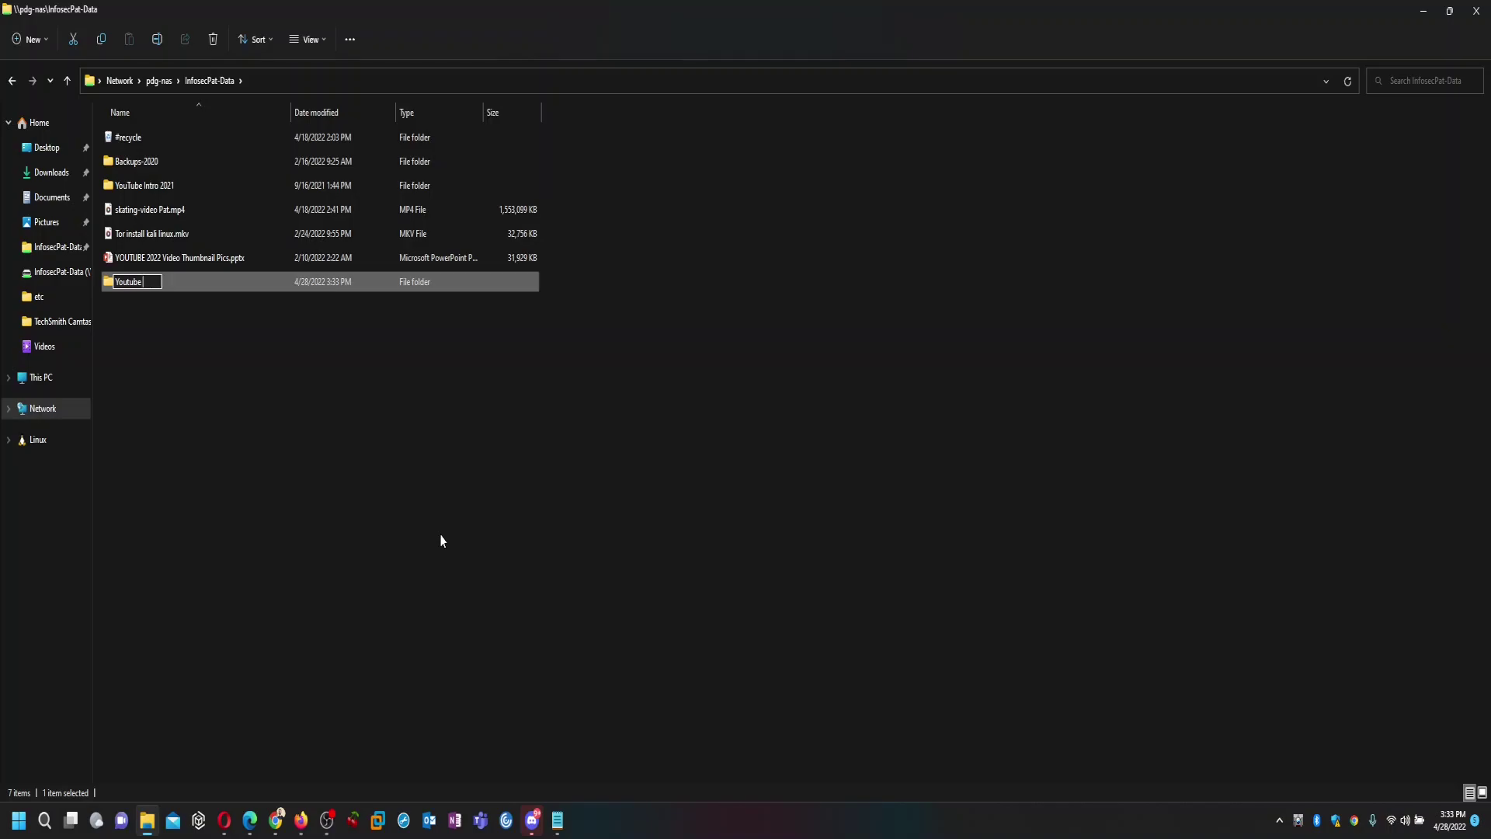
pyautogui.write(' Windows ')
pyautogui.write('11')
pyautogui.write(' map')
pyautogui.write(' drice')
pyautogui.press('BackSpace')
pyautogui.press('BackSpace')
pyautogui.write('ve')
pyautogui.press('Return')
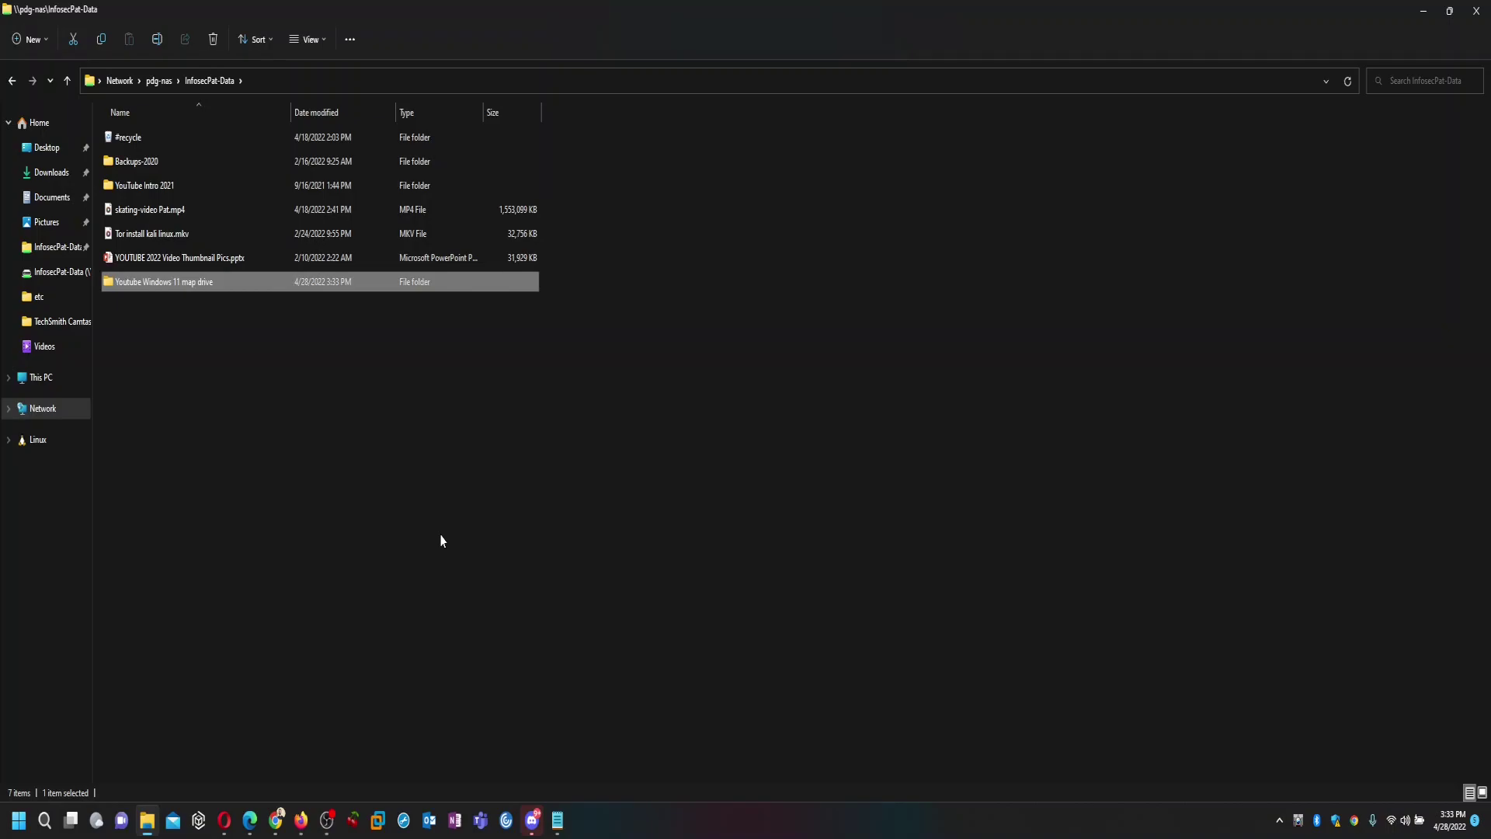
pyautogui.press('Return')
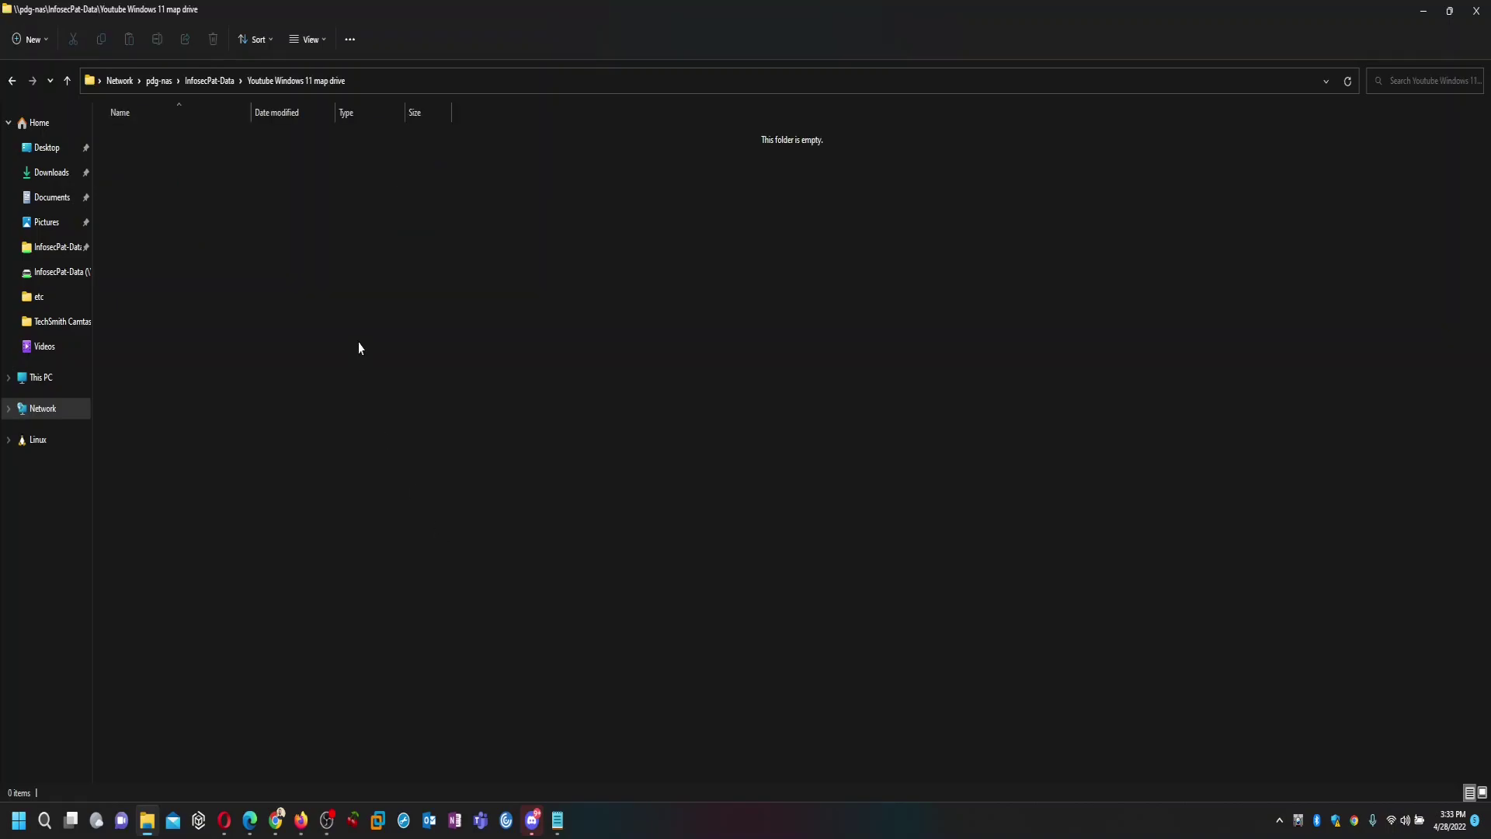
# Create a new text document test.txt in the folder and open it in Notepad.
pyautogui.rightClick(334, 264)
pyautogui.moveTo(367, 383)
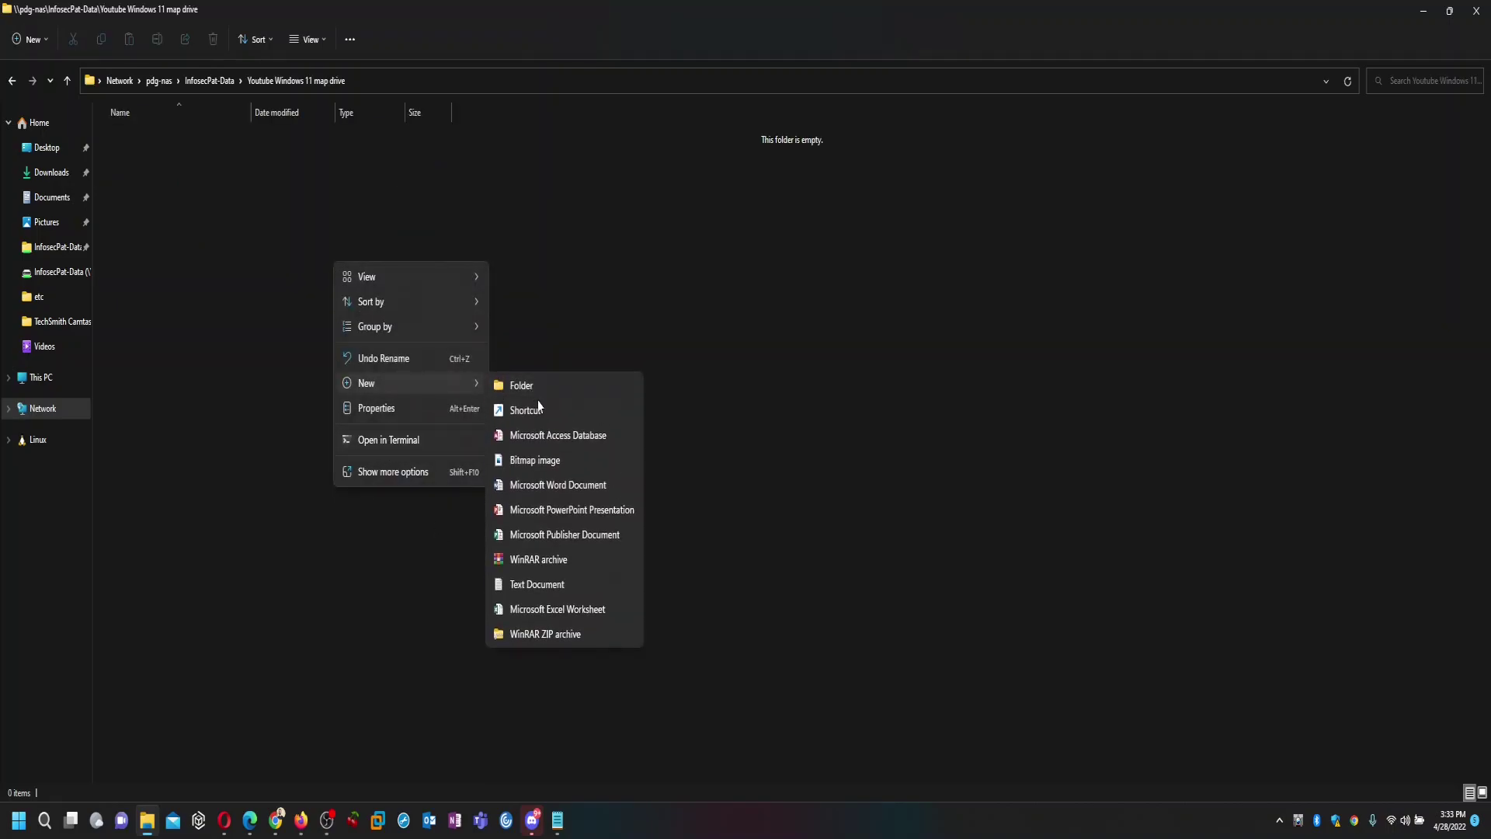
pyautogui.click(554, 587)
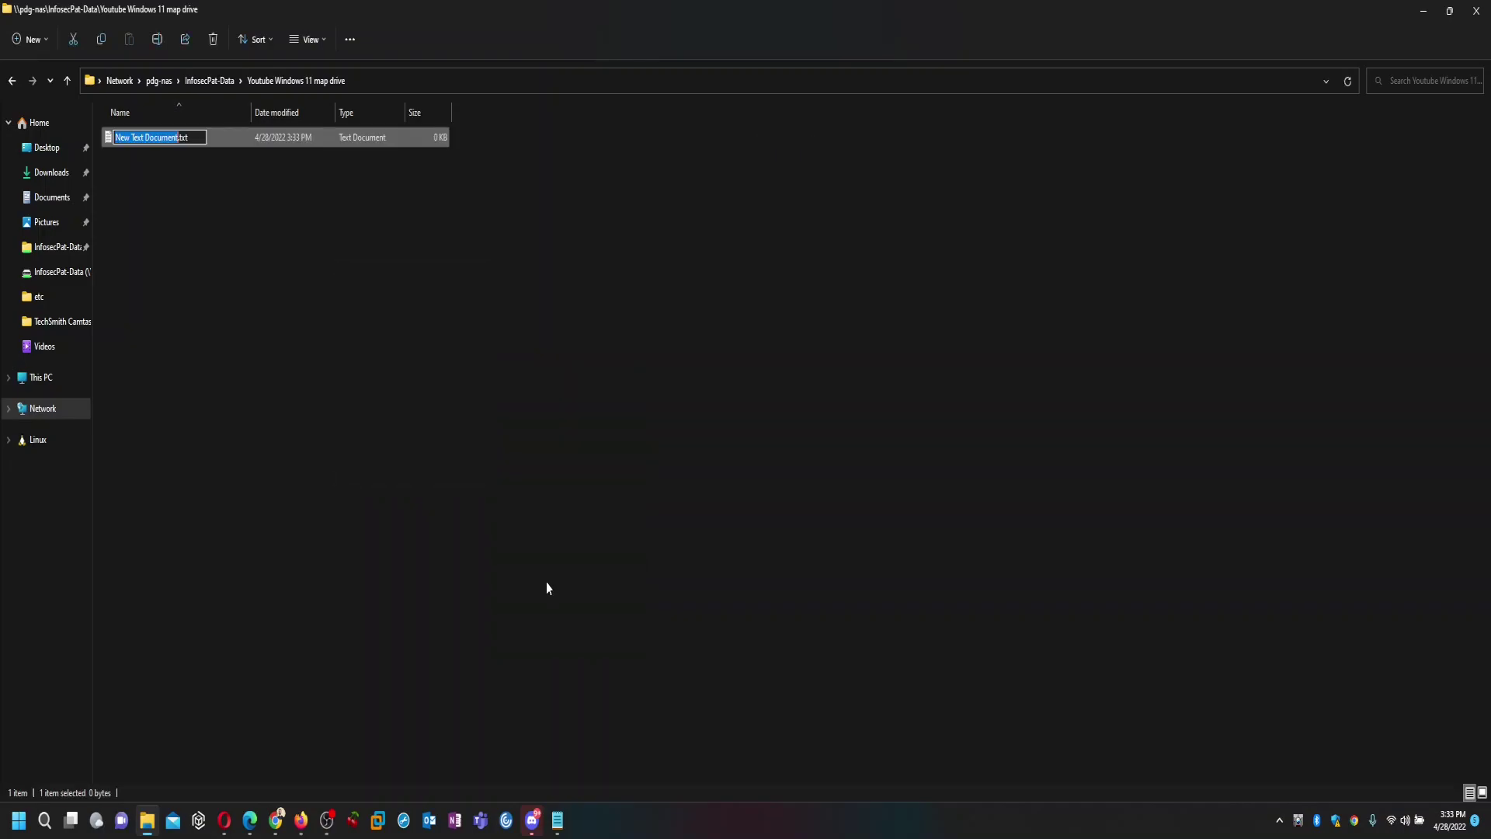
pyautogui.write('test')
pyautogui.press('Return')
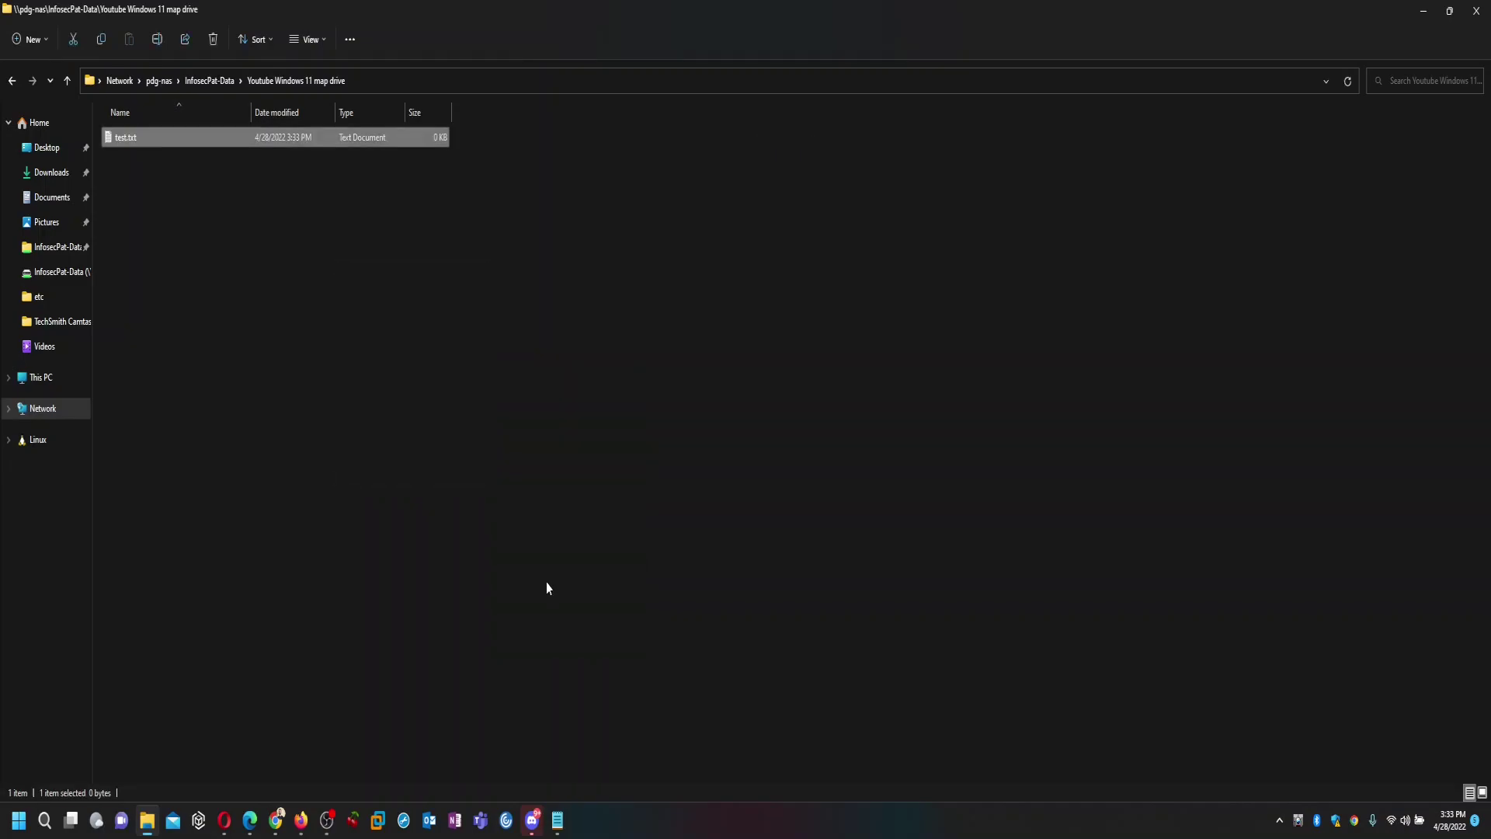
pyautogui.press('Return')
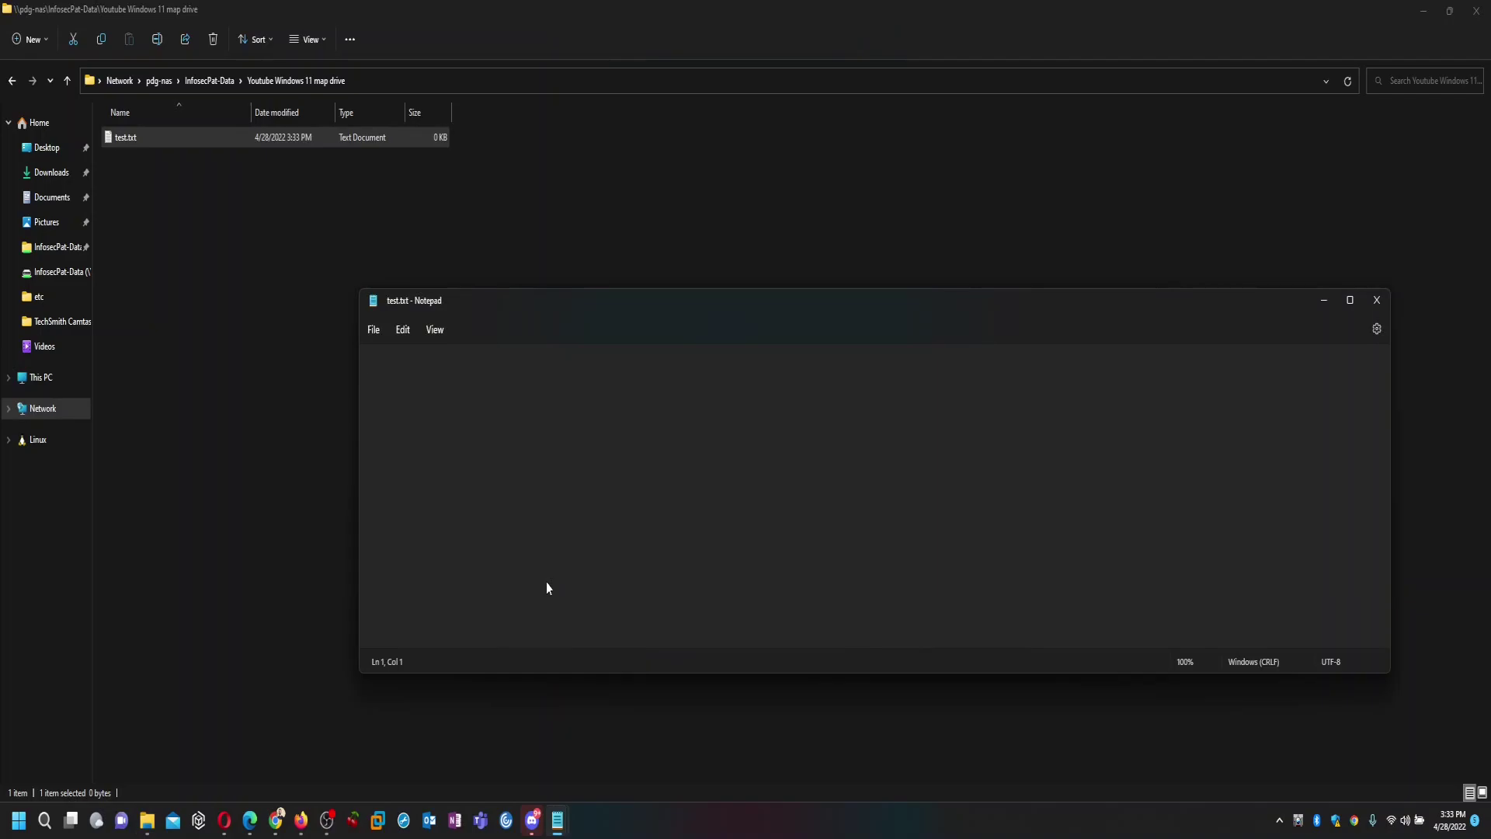
pyautogui.write('this is a ')
pyautogui.write('youtu')
pyautogui.write('be video ')
pyautogui.write('for windows ')
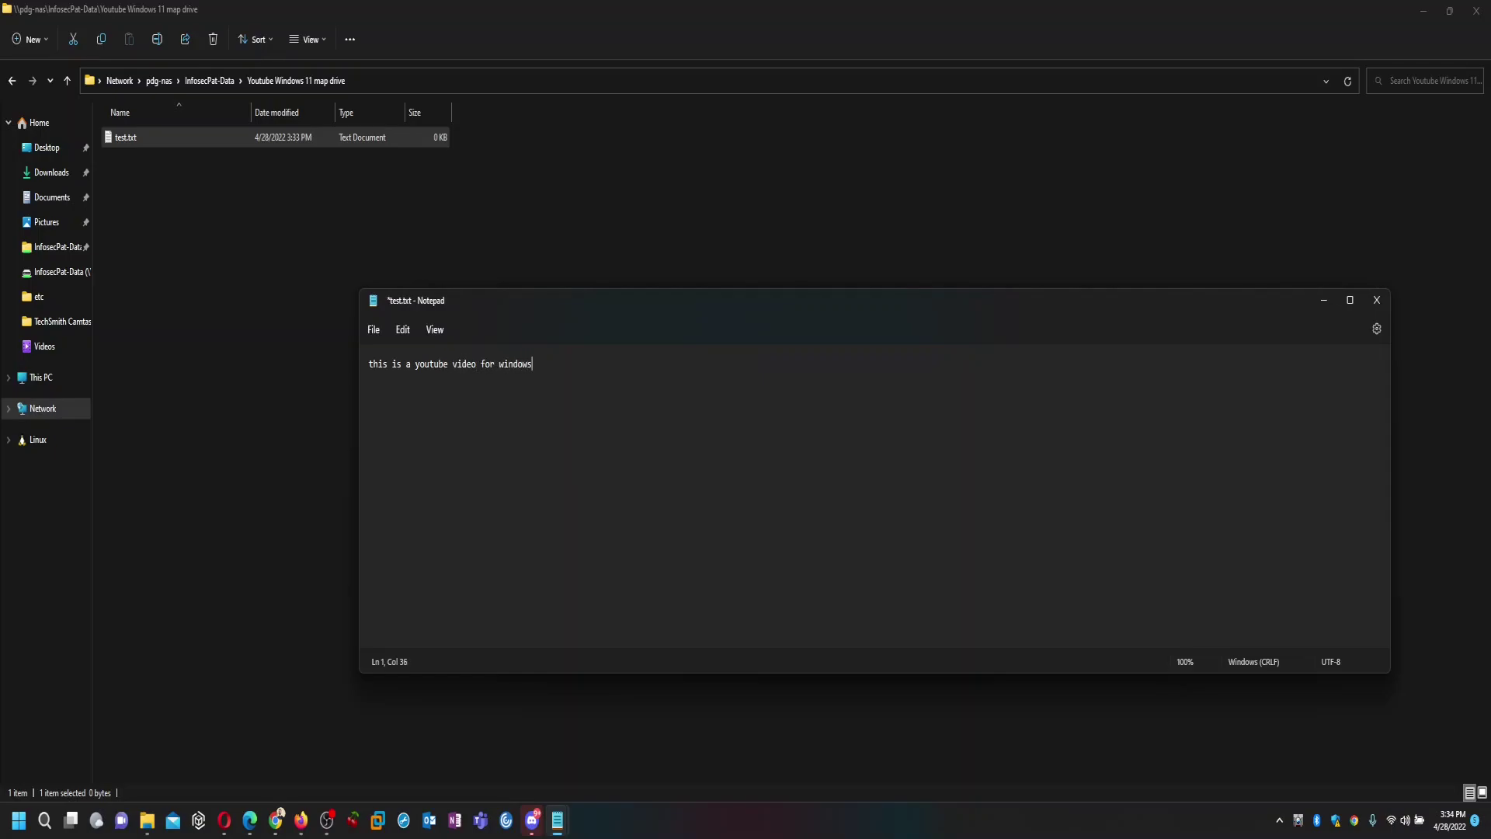
pyautogui.write('11 mapp')
pyautogui.write('ed drive')
# Write the Windows 11 mapped-drive line, a :) smiley, and 'thank you for checking me out'.
pyautogui.press('Return')
pyautogui.press('Return')
pyautogui.write(':)')
pyautogui.press('Return')
pyautogui.press('Return')
pyautogui.write('t')
pyautogui.write('hank you for ')
pyautogui.write('checking me ')
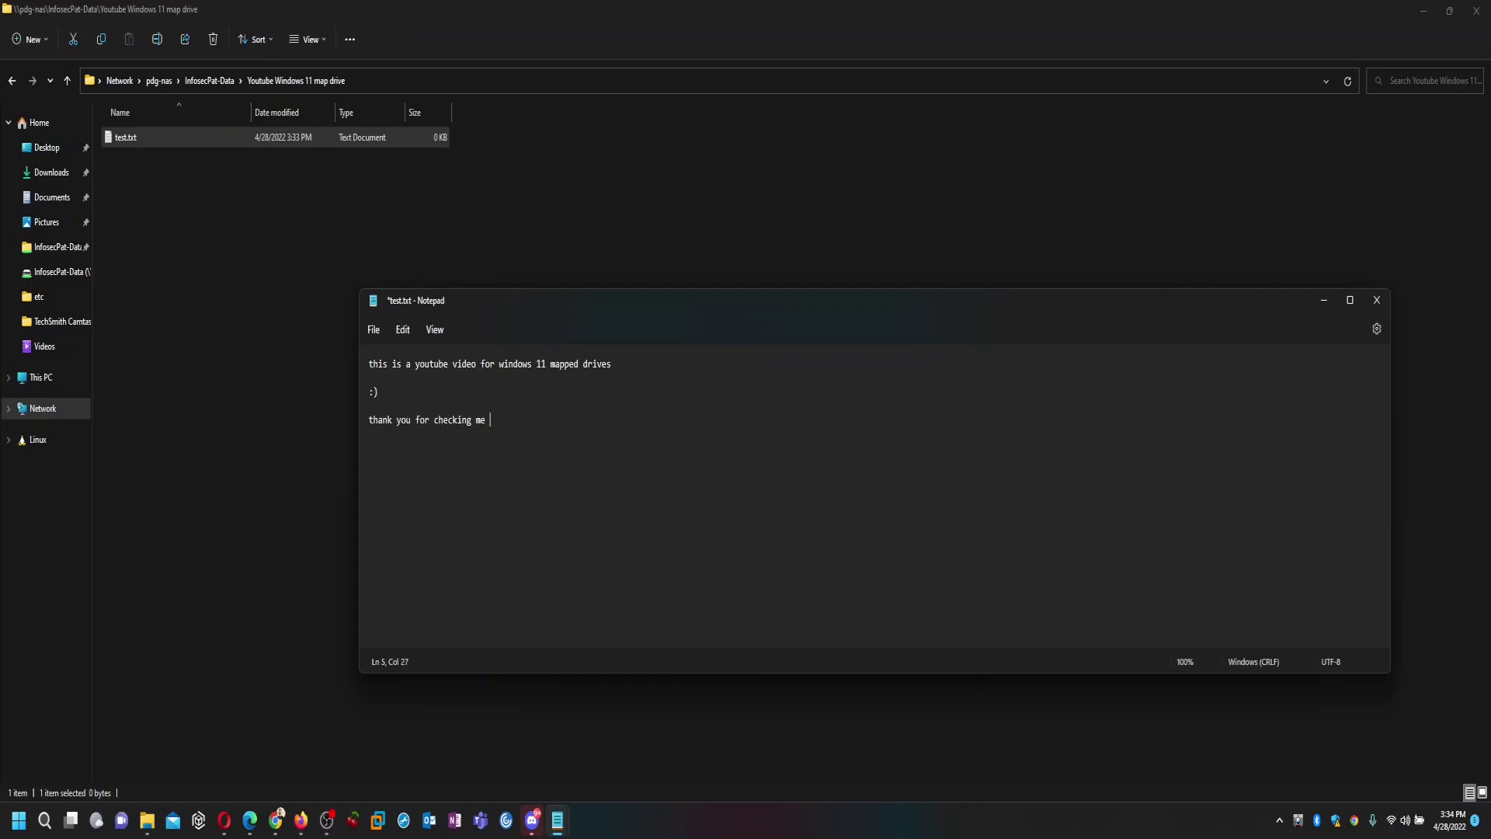
pyautogui.write('out')
# Save test.txt, reopen it to verify the three lines at 1 KB, then close Notepad.
pyautogui.click(1375, 303)
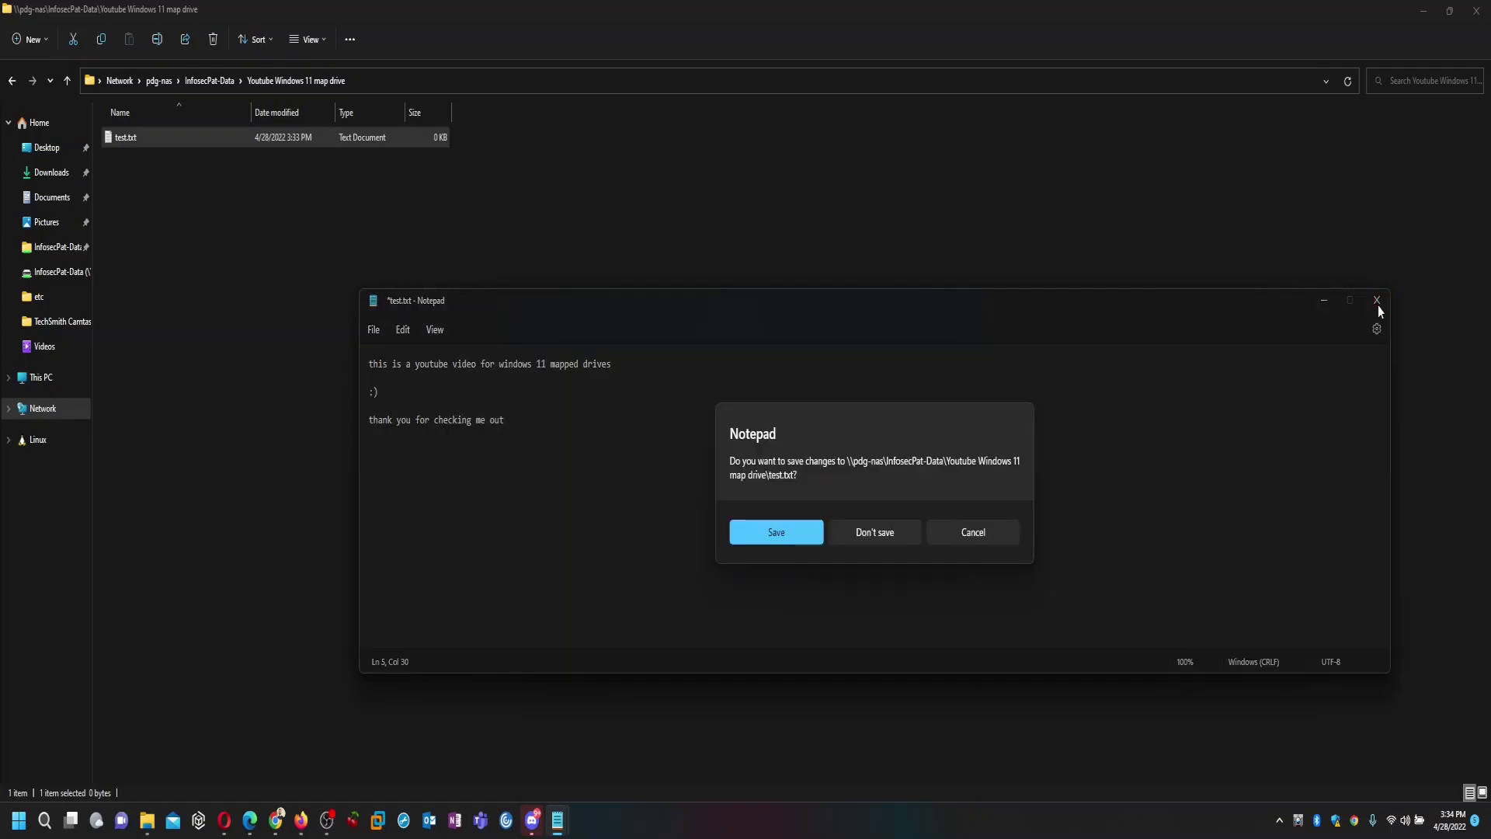
pyautogui.click(776, 533)
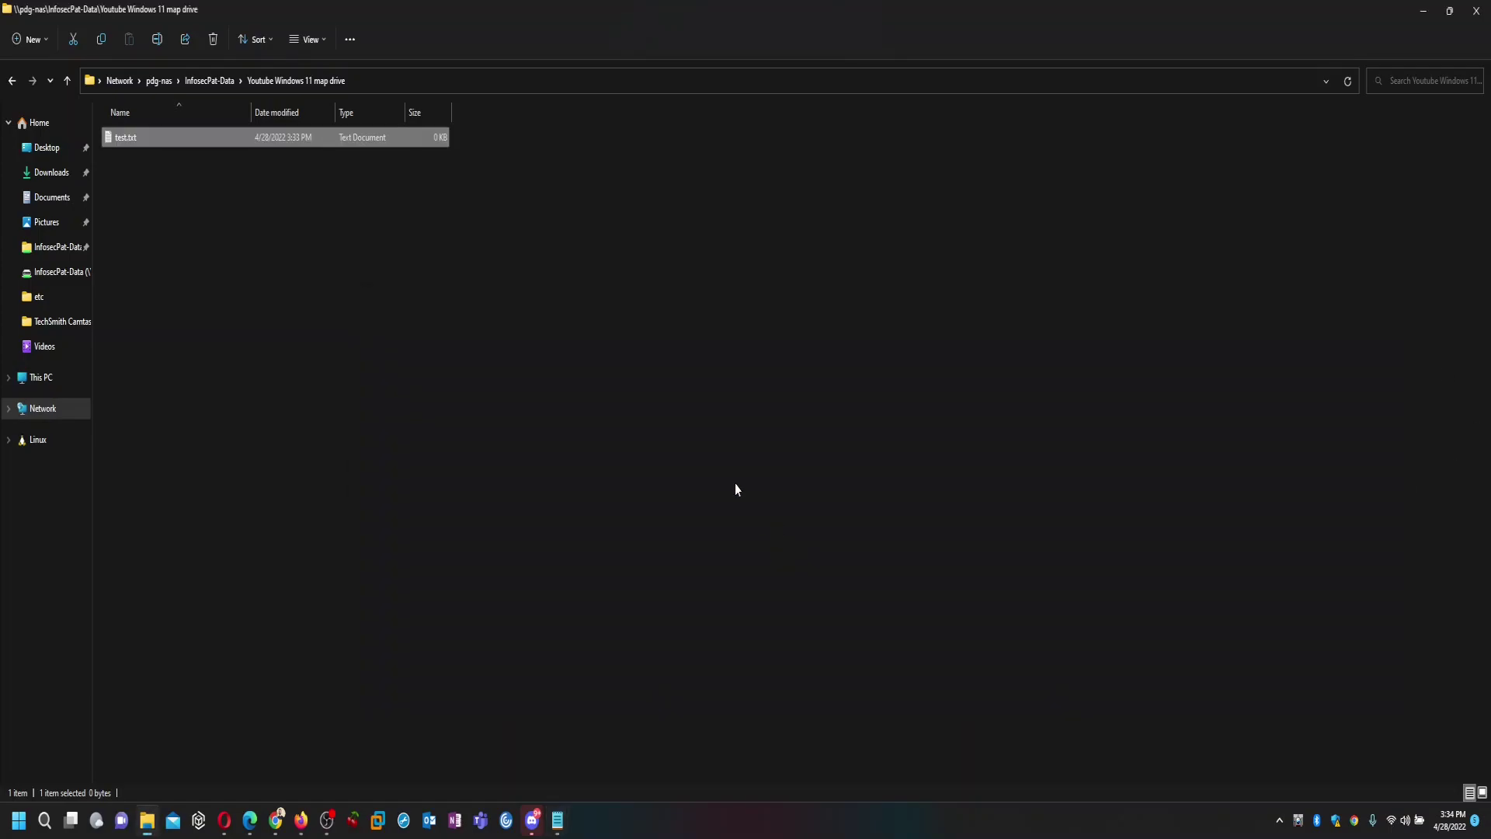
pyautogui.click(148, 140)
pyautogui.doubleClick(148, 141)
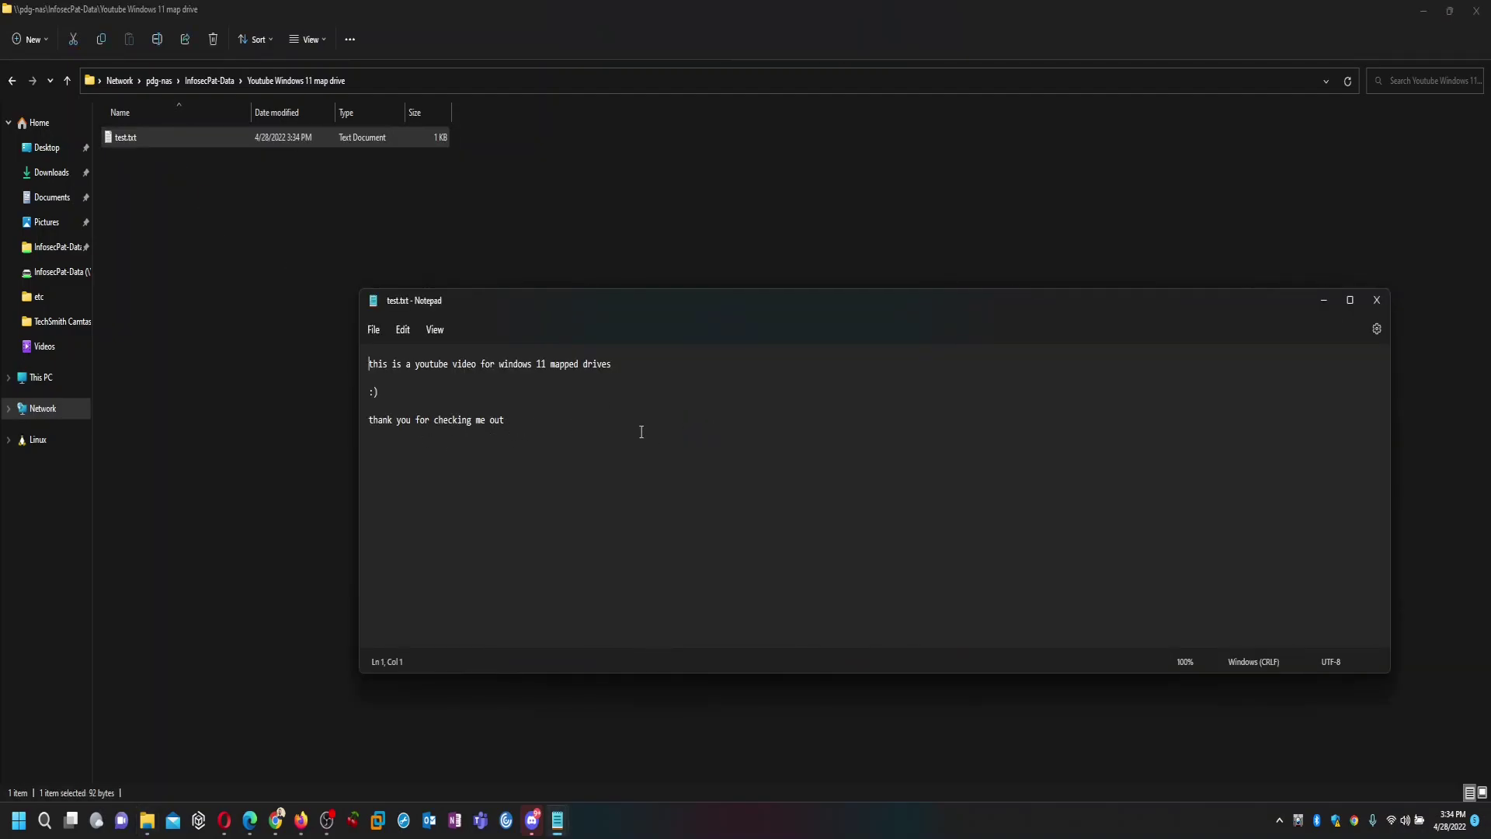
pyautogui.hotkey('ctrl', '+')
pyautogui.hotkey('ctrl', '+')
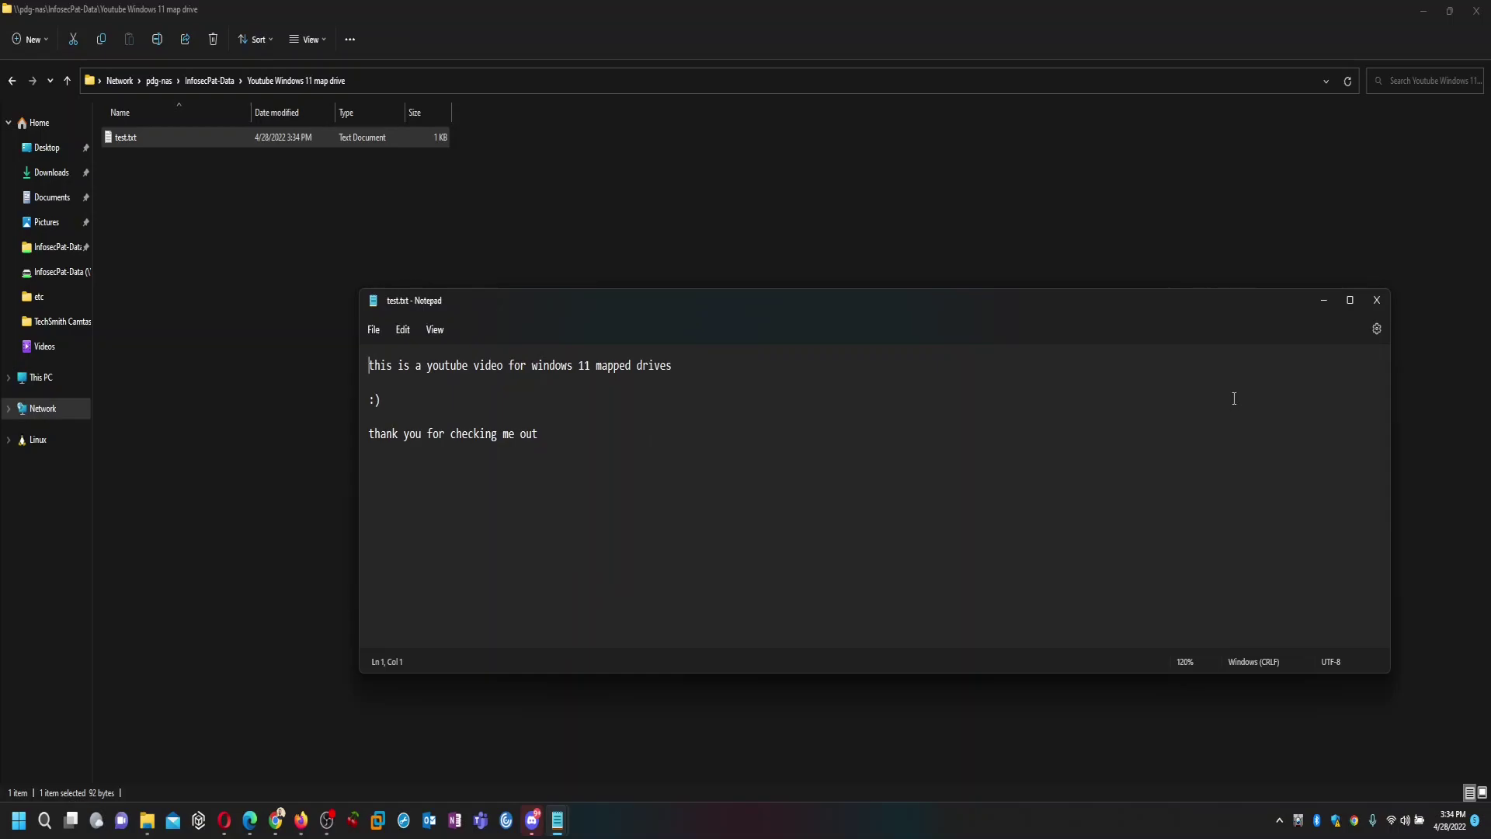
pyautogui.click(1376, 300)
pyautogui.click(1082, 502)
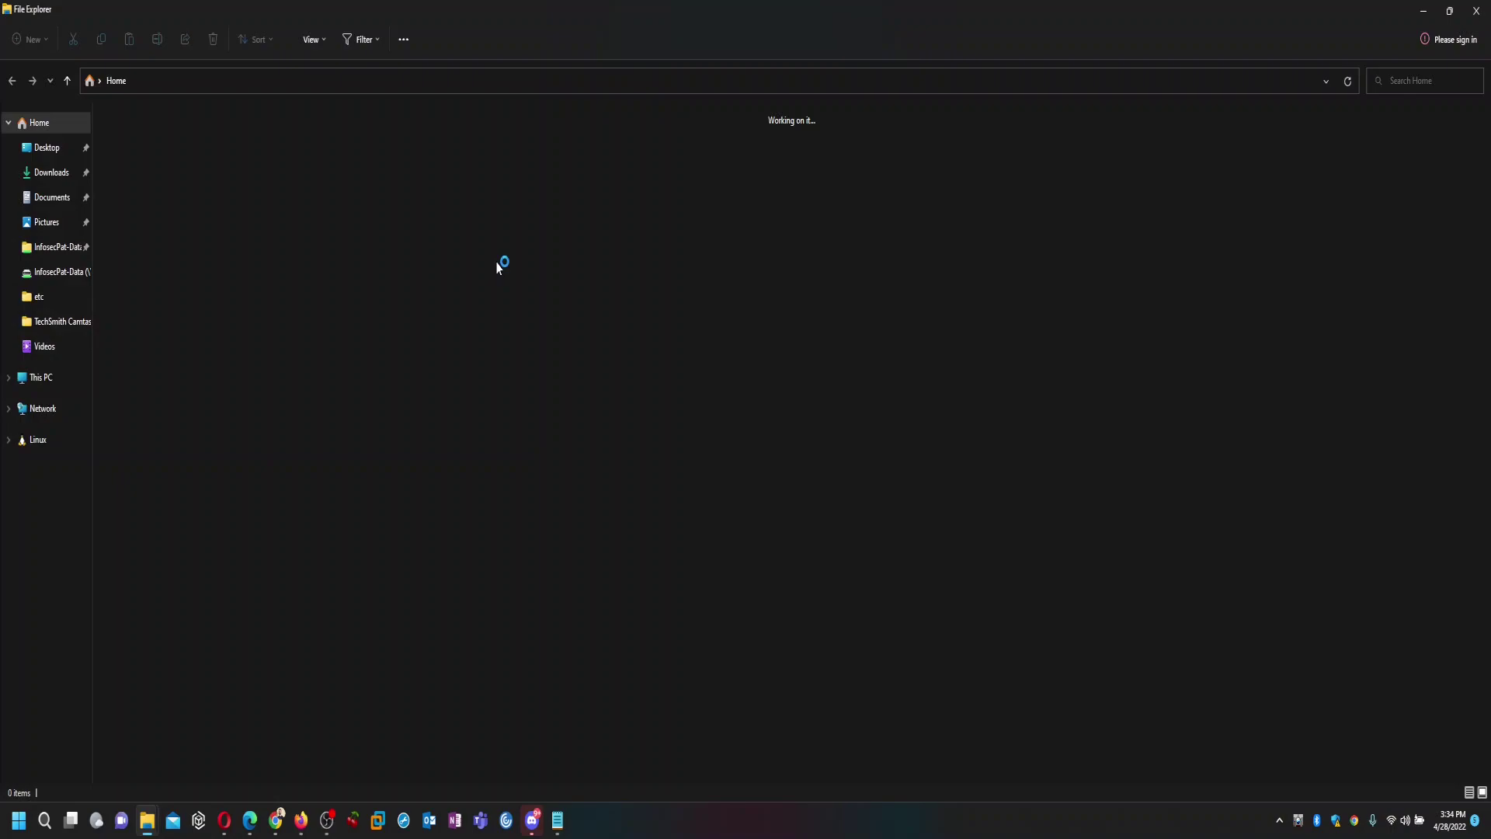
# Snap This PC to the left half and the shared folder window to the right half.
pyautogui.click(41, 377)
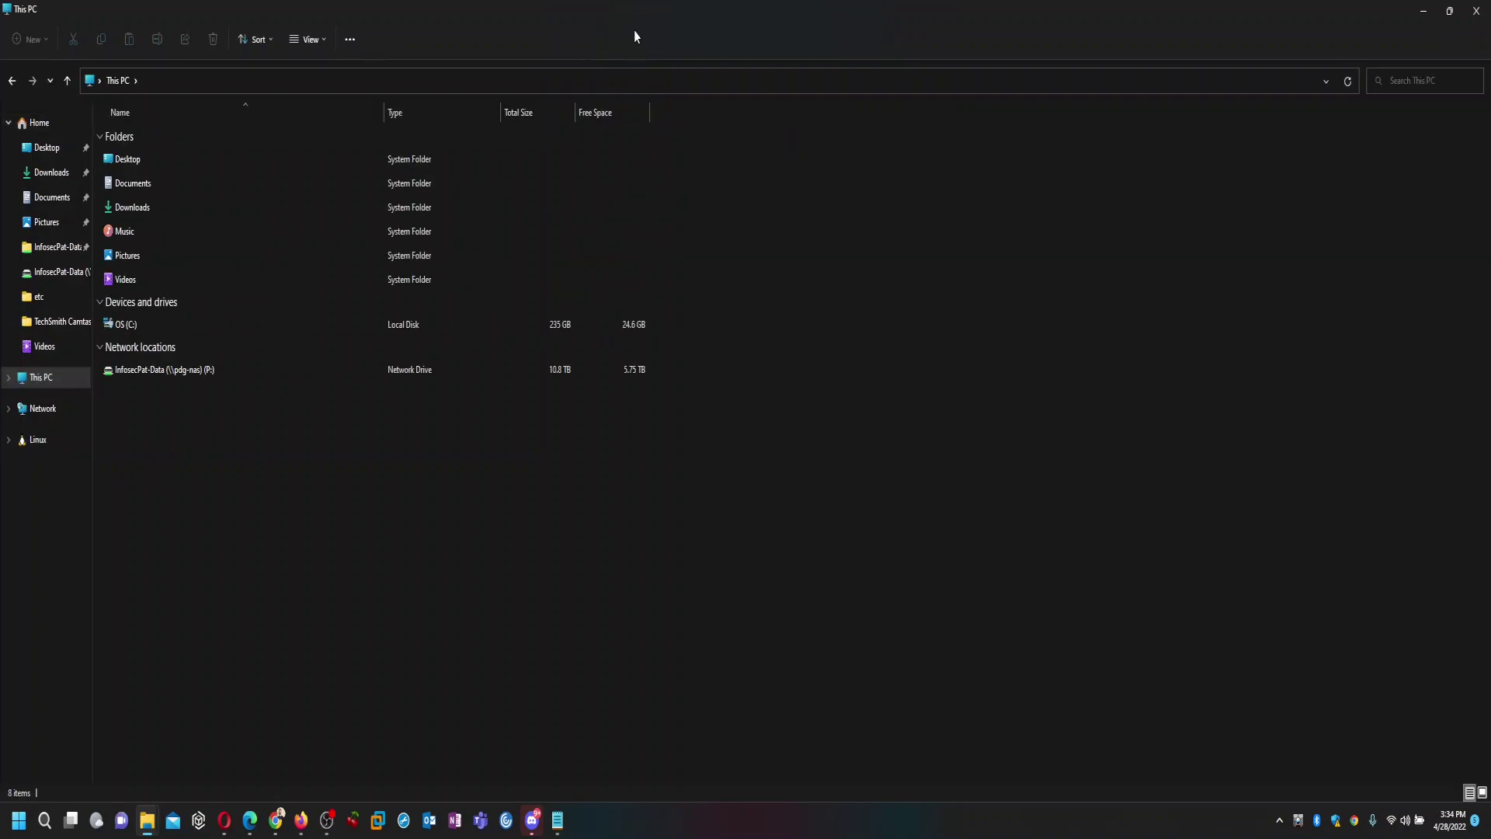
pyautogui.moveTo(634, 31); pyautogui.dragTo(0, 305)
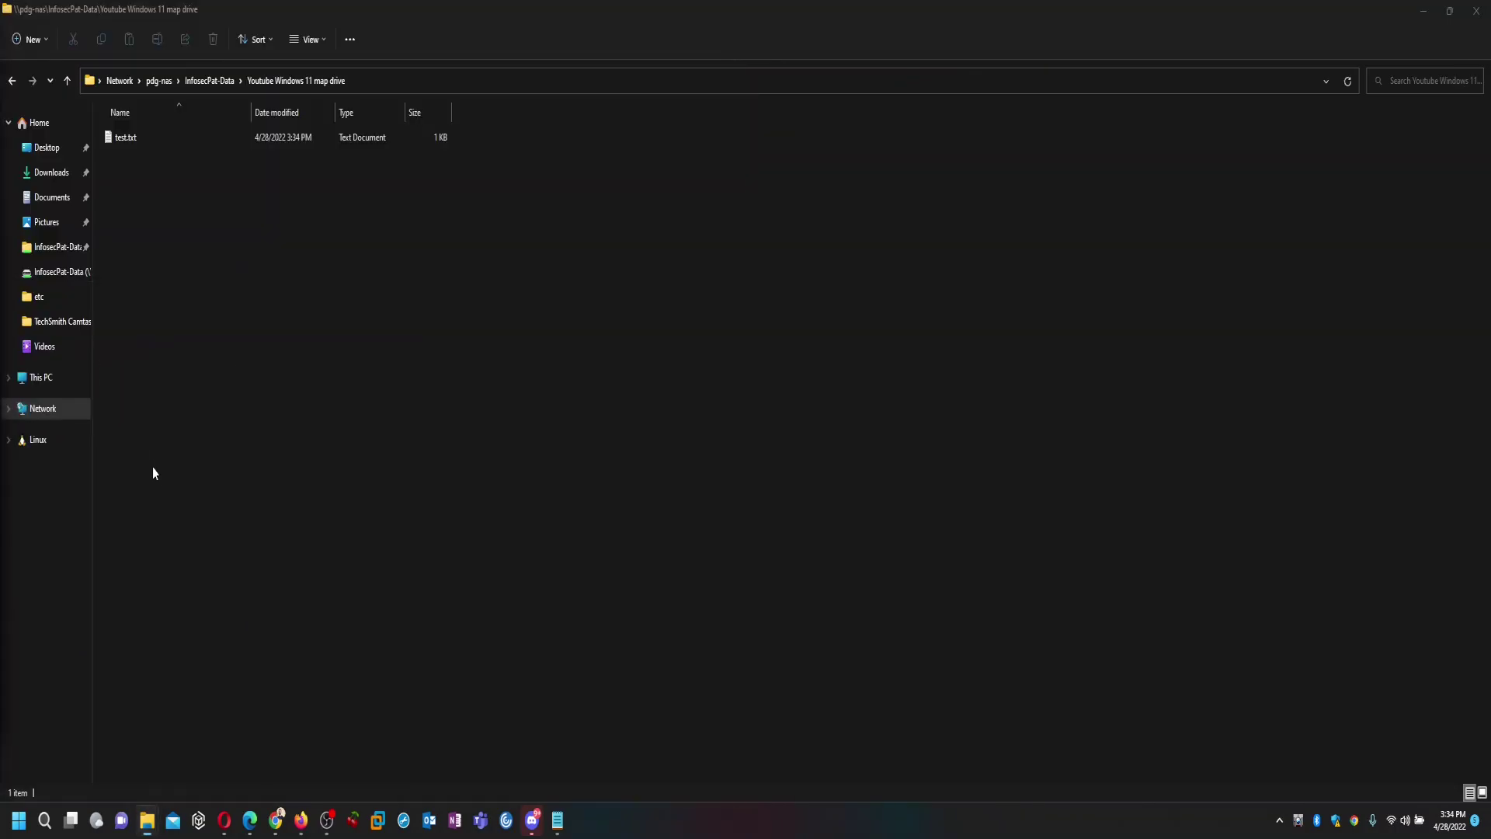
pyautogui.moveTo(190, 585); pyautogui.dragTo(1, 338)
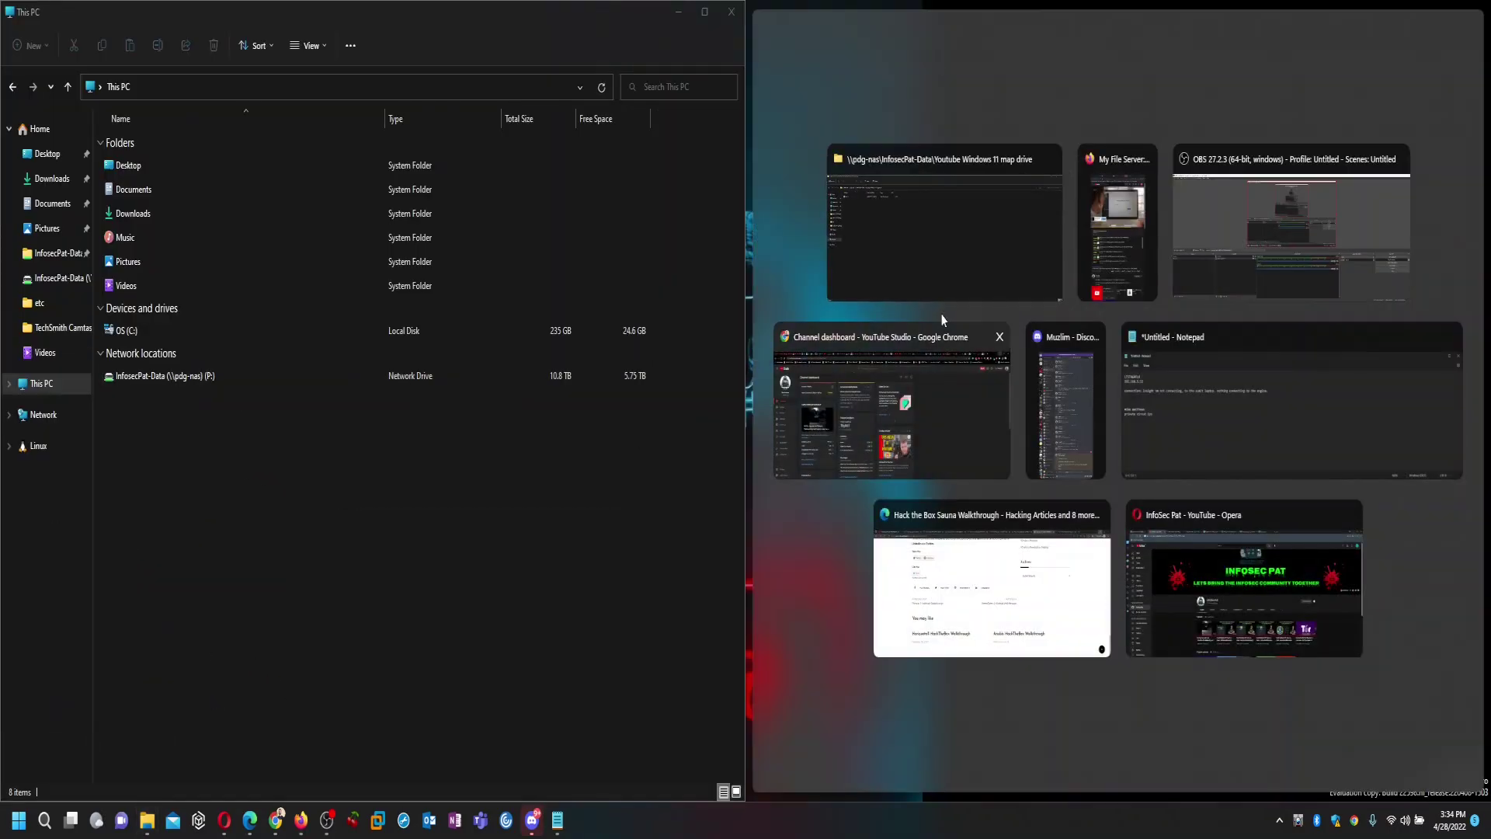
pyautogui.click(956, 250)
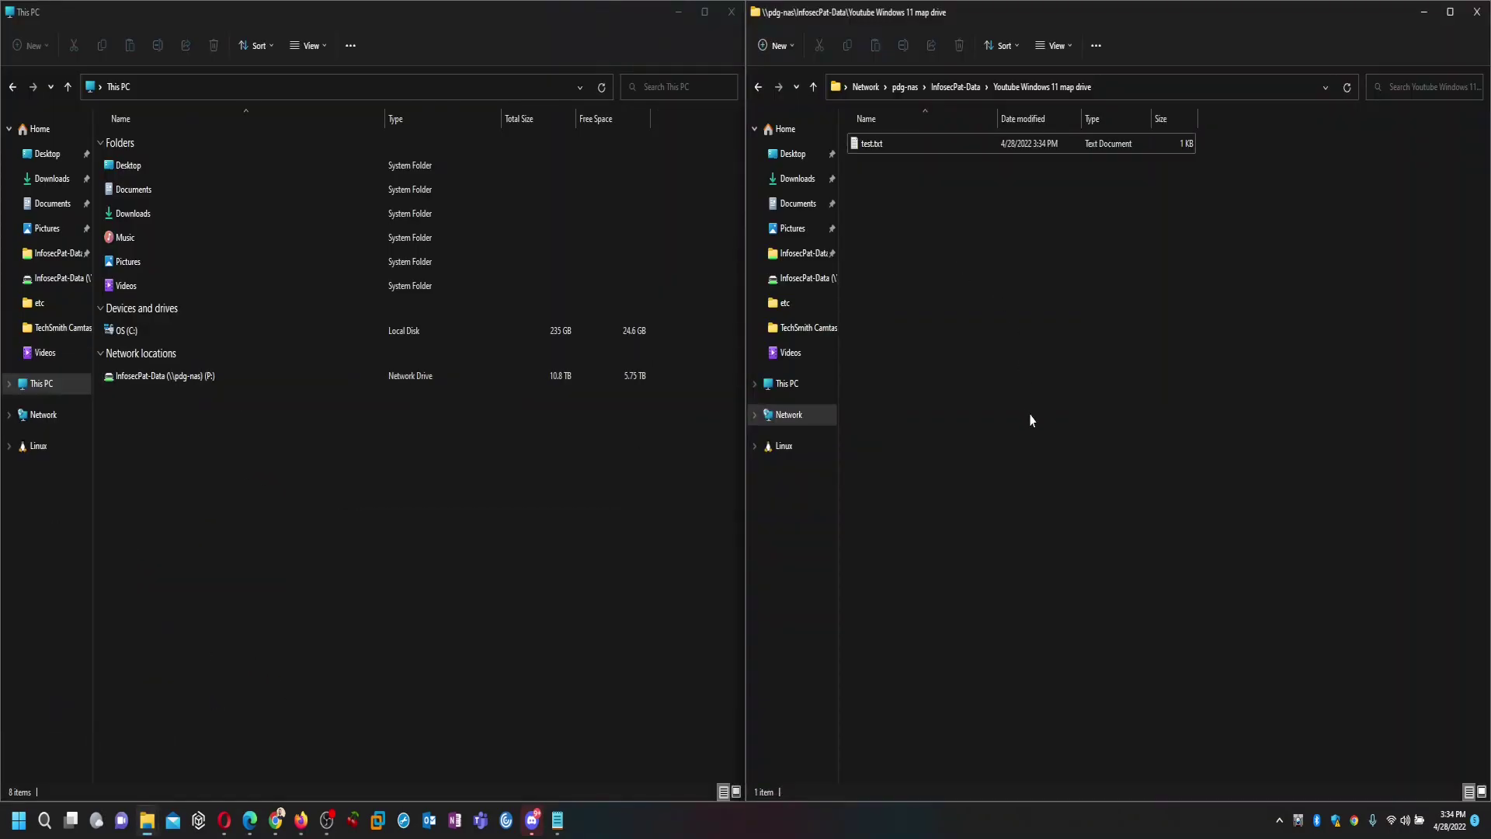
# Bring both windows forward and move the right one up to the InfosecPat-Data share.
pyautogui.click(344, 567)
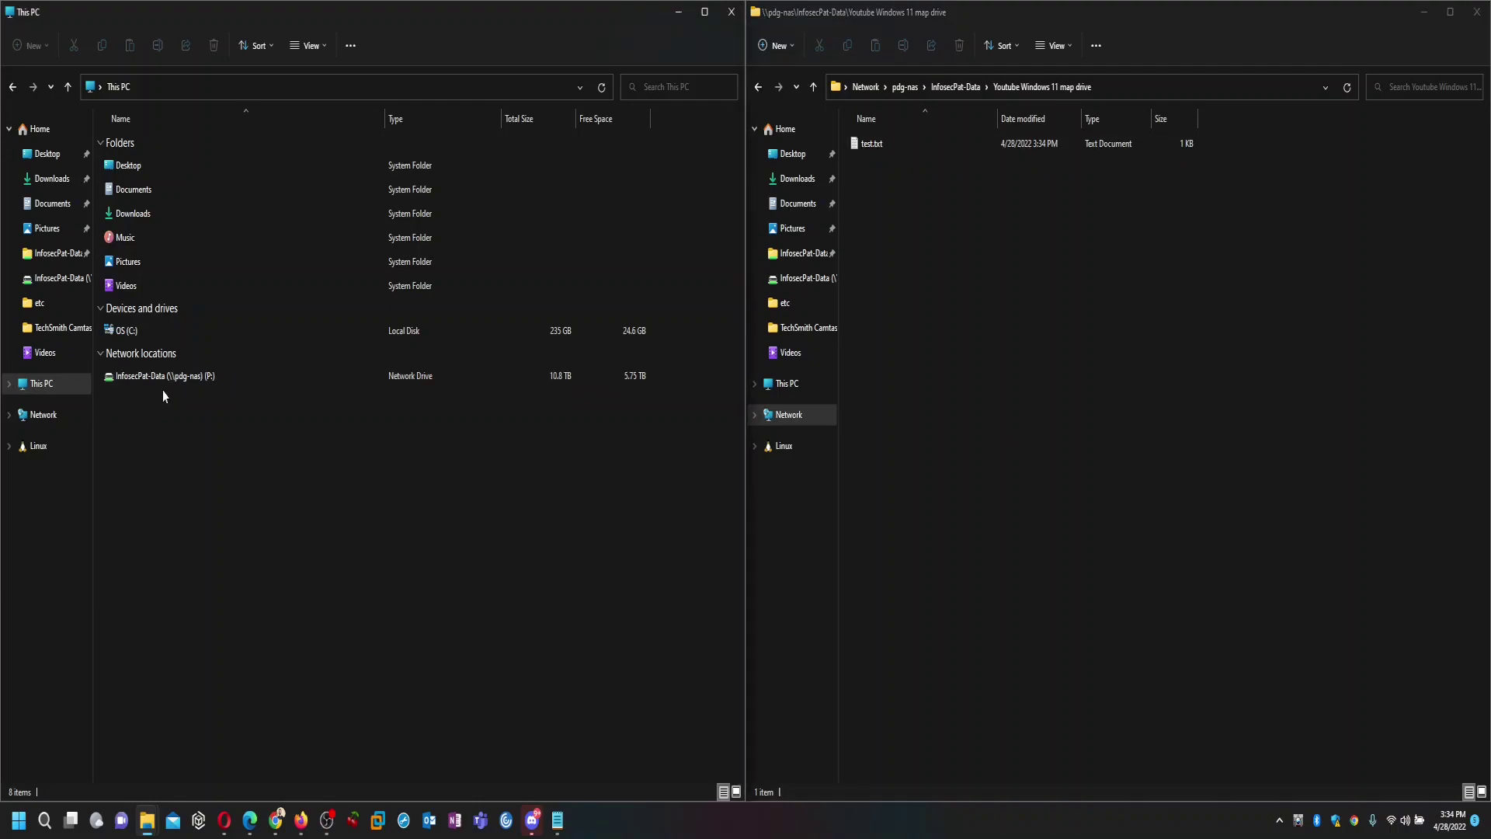
pyautogui.click(919, 328)
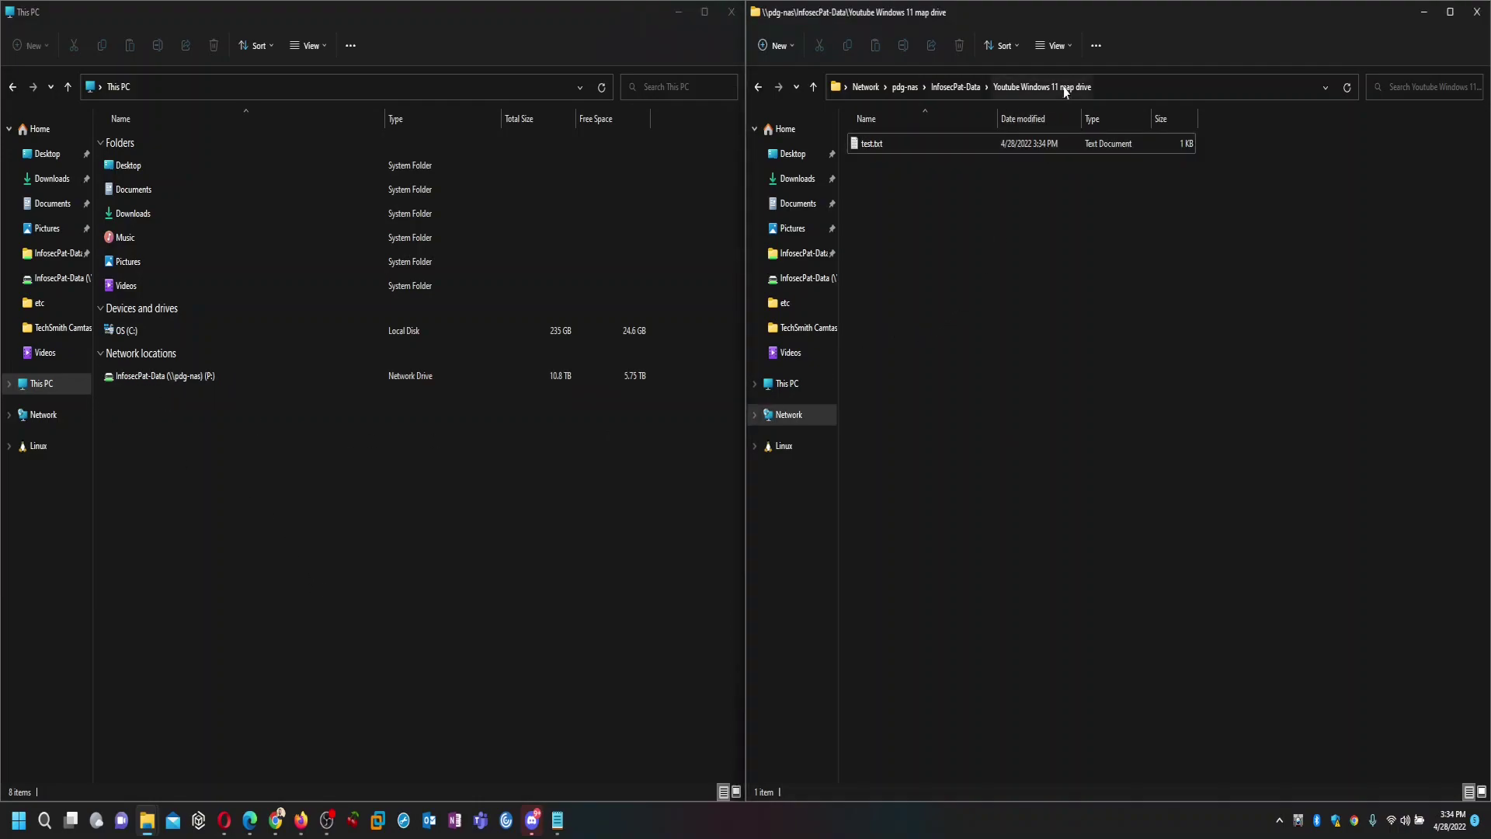
pyautogui.click(960, 93)
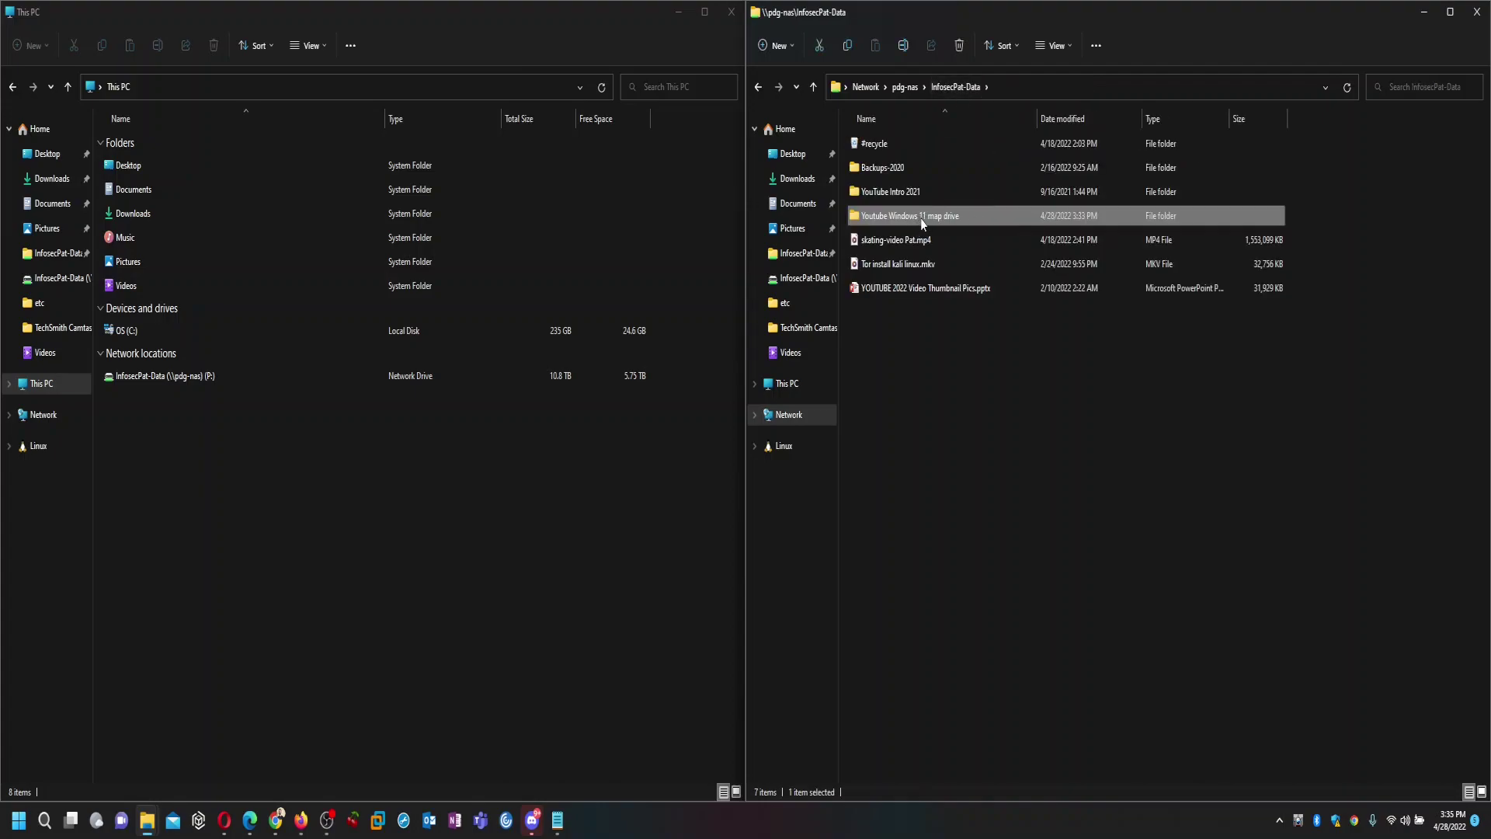
# Enter the 'Youtube Windows 11 map drive' folder and copy its full network path from the address bar.
pyautogui.doubleClick(920, 219)
pyautogui.click(1134, 91)
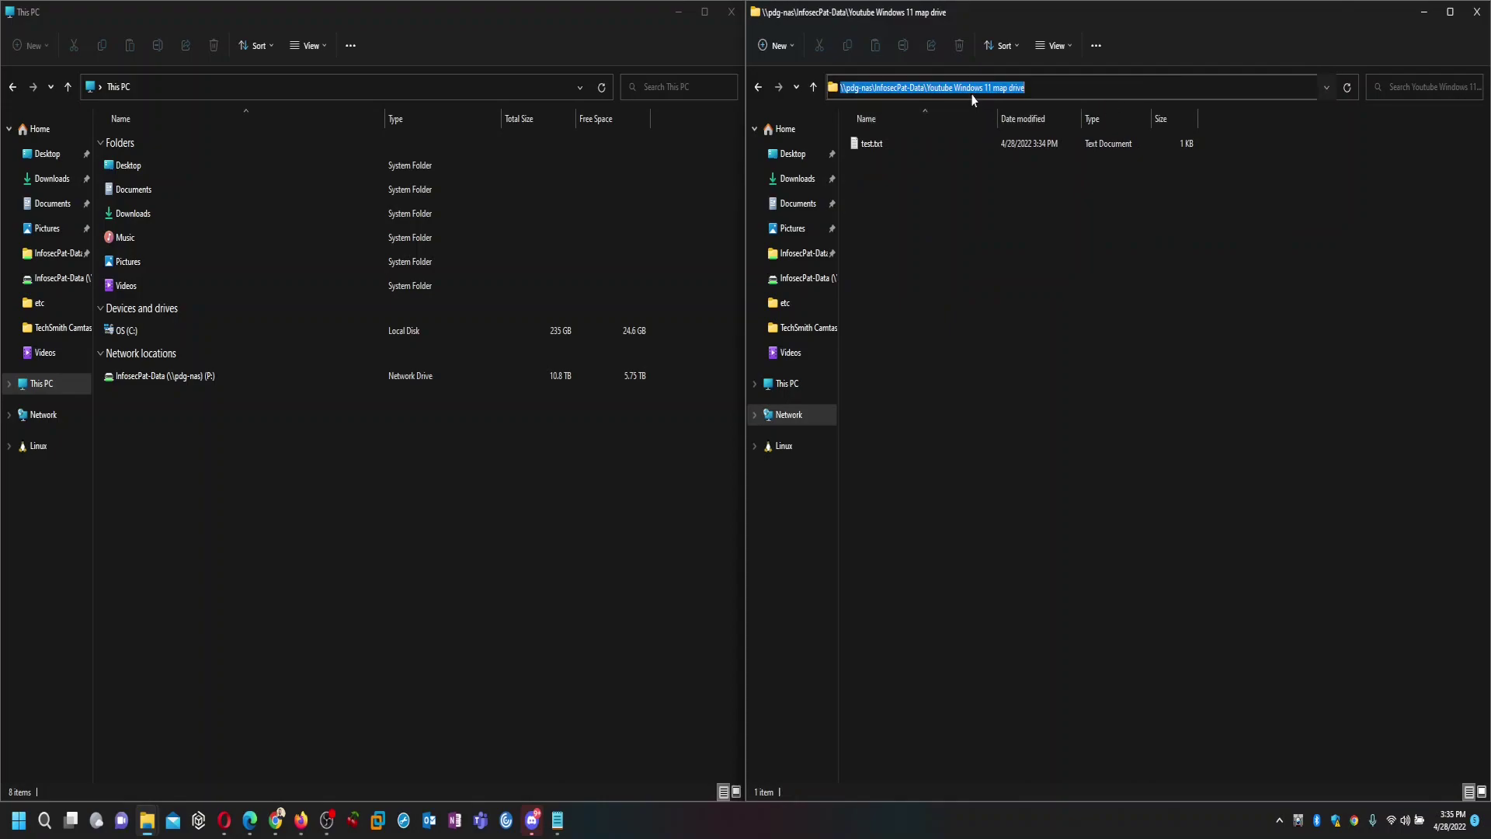
pyautogui.rightClick(833, 99)
pyautogui.click(845, 144)
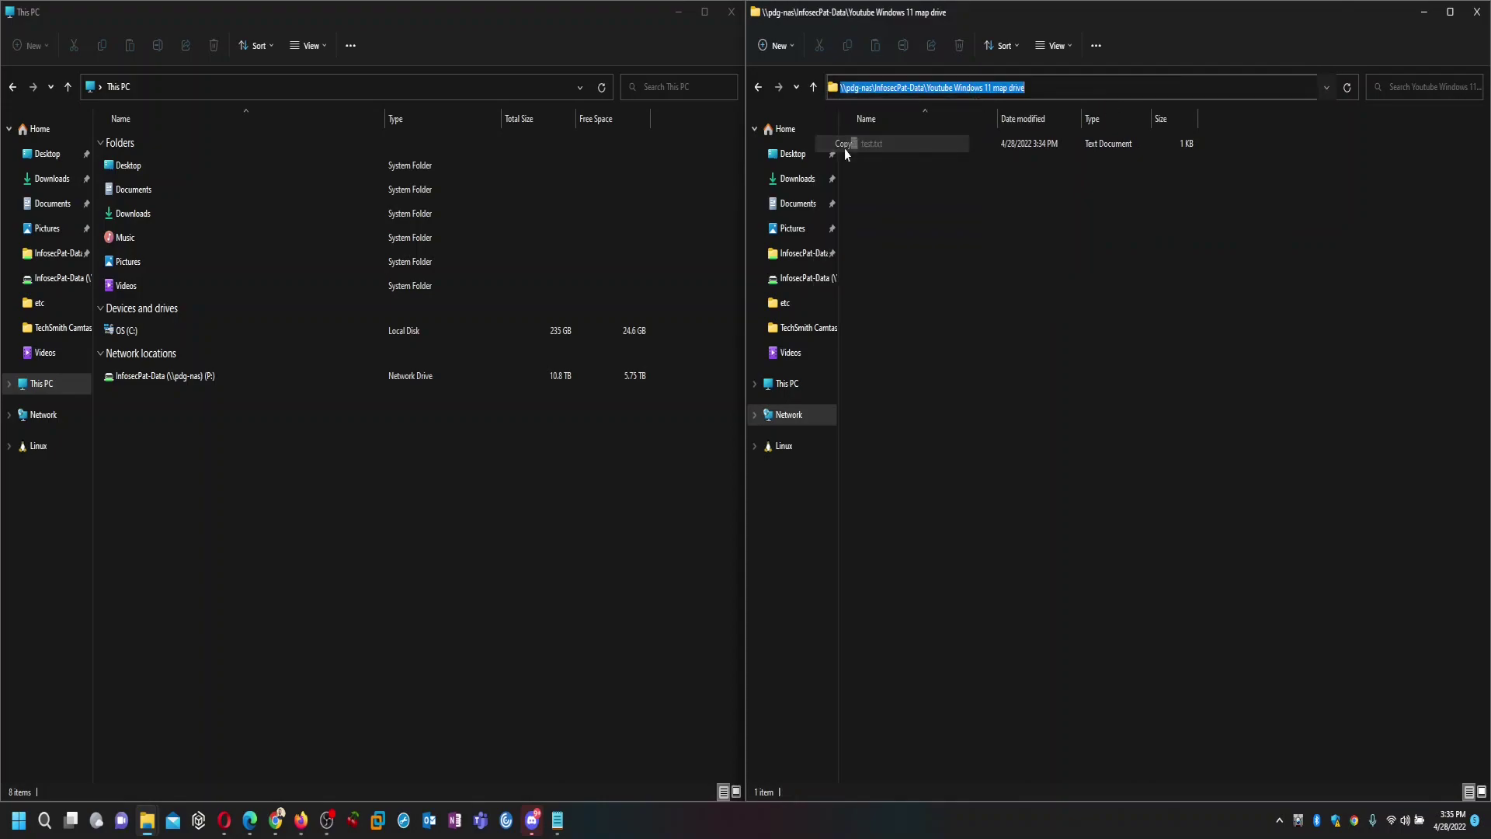
pyautogui.click(315, 593)
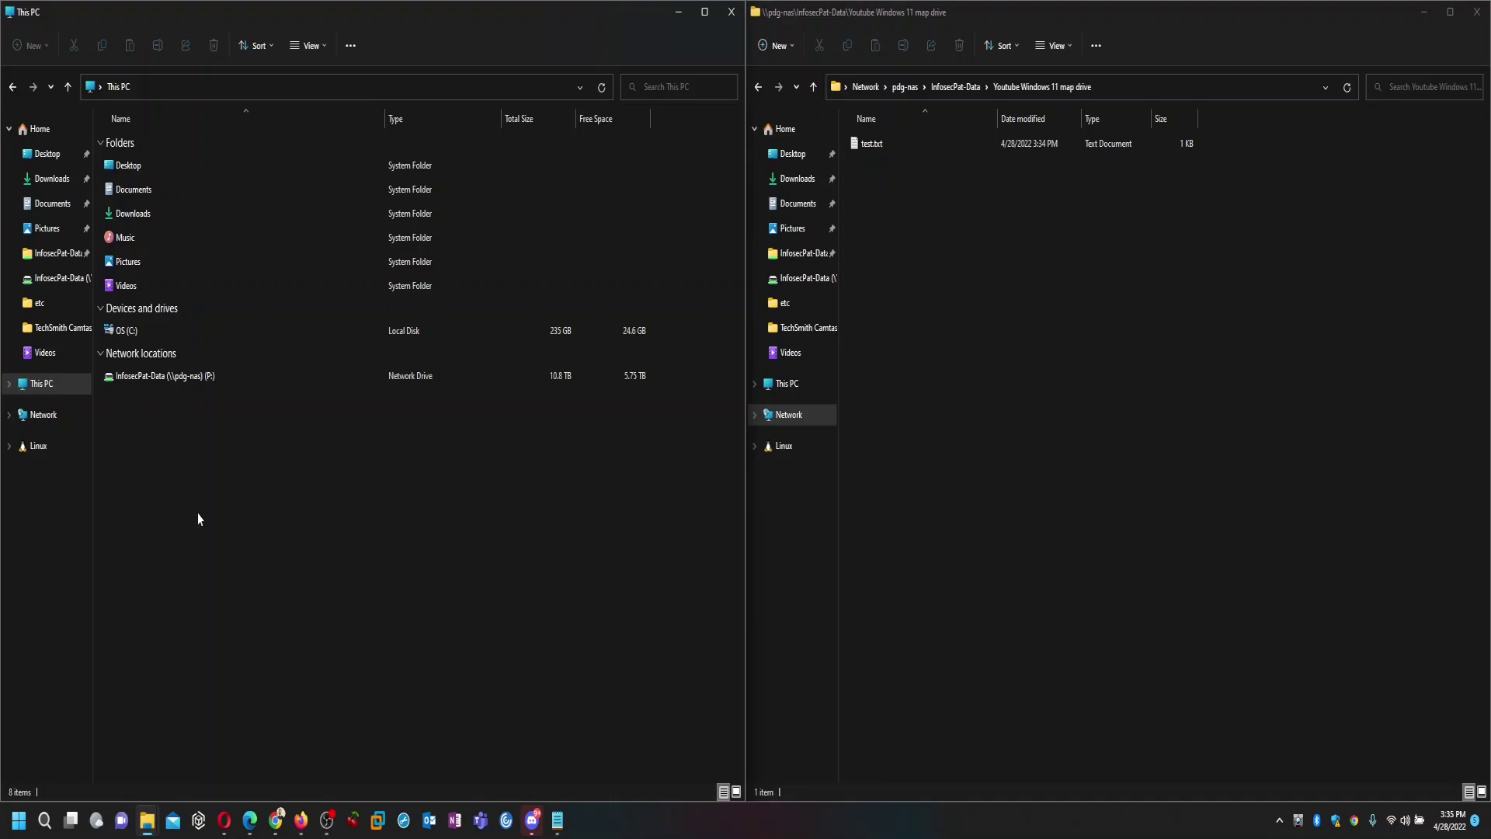
# Start Map network drive from the This PC context menu.
pyautogui.rightClick(251, 482)
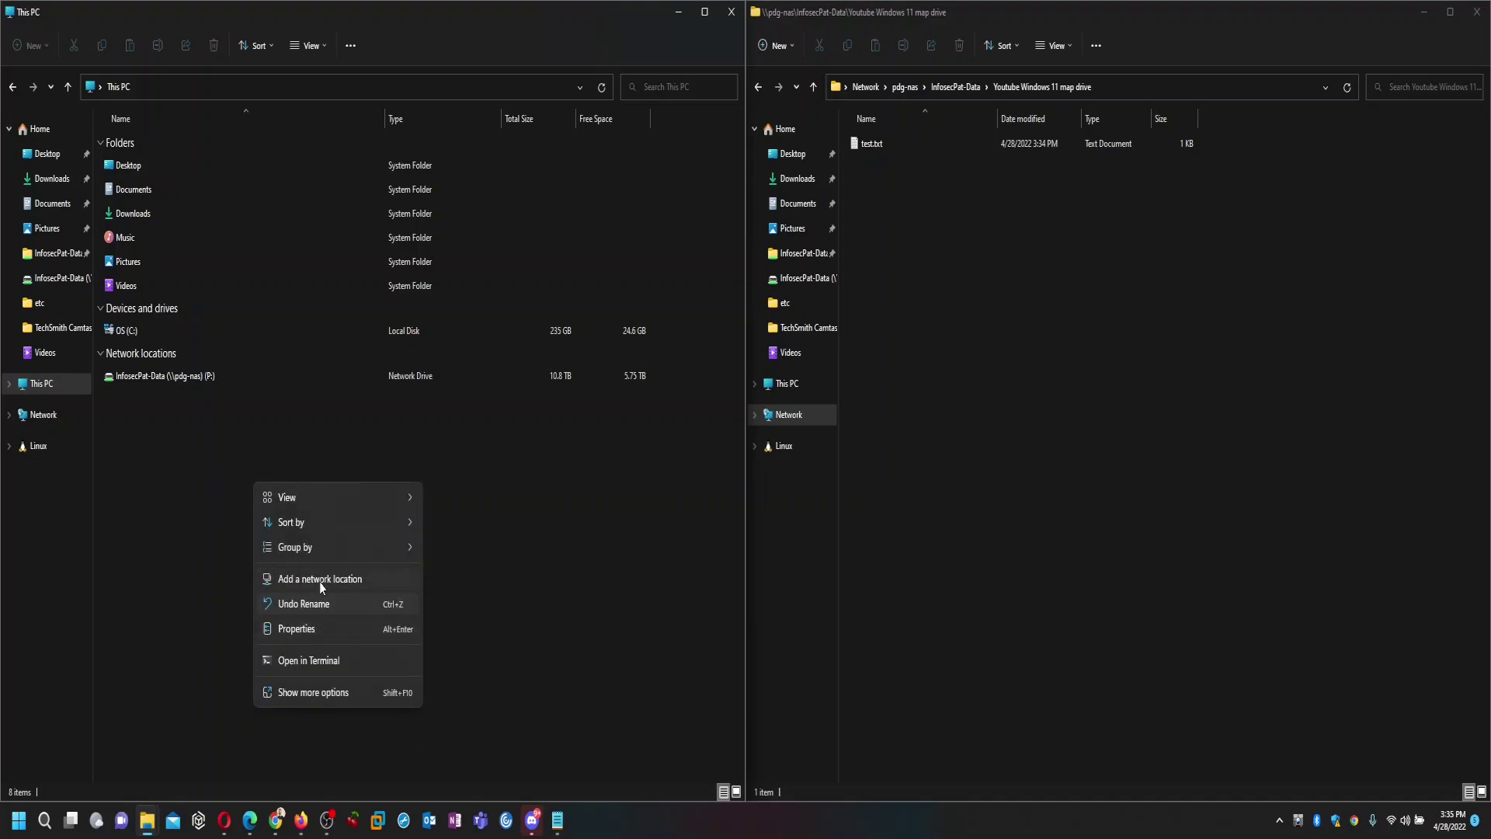
pyautogui.click(130, 528)
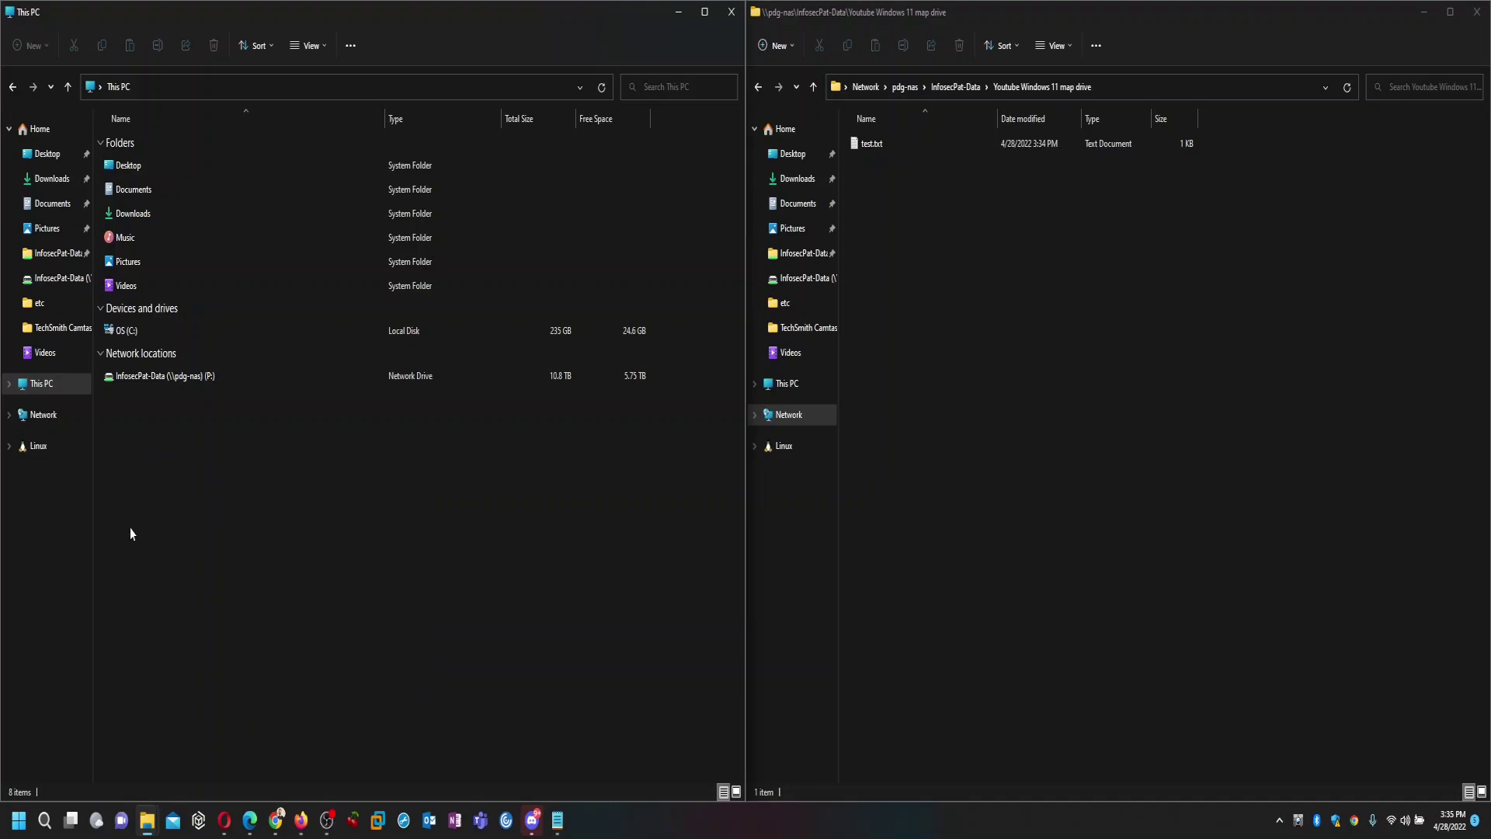
pyautogui.click(42, 386)
pyautogui.rightClick(43, 386)
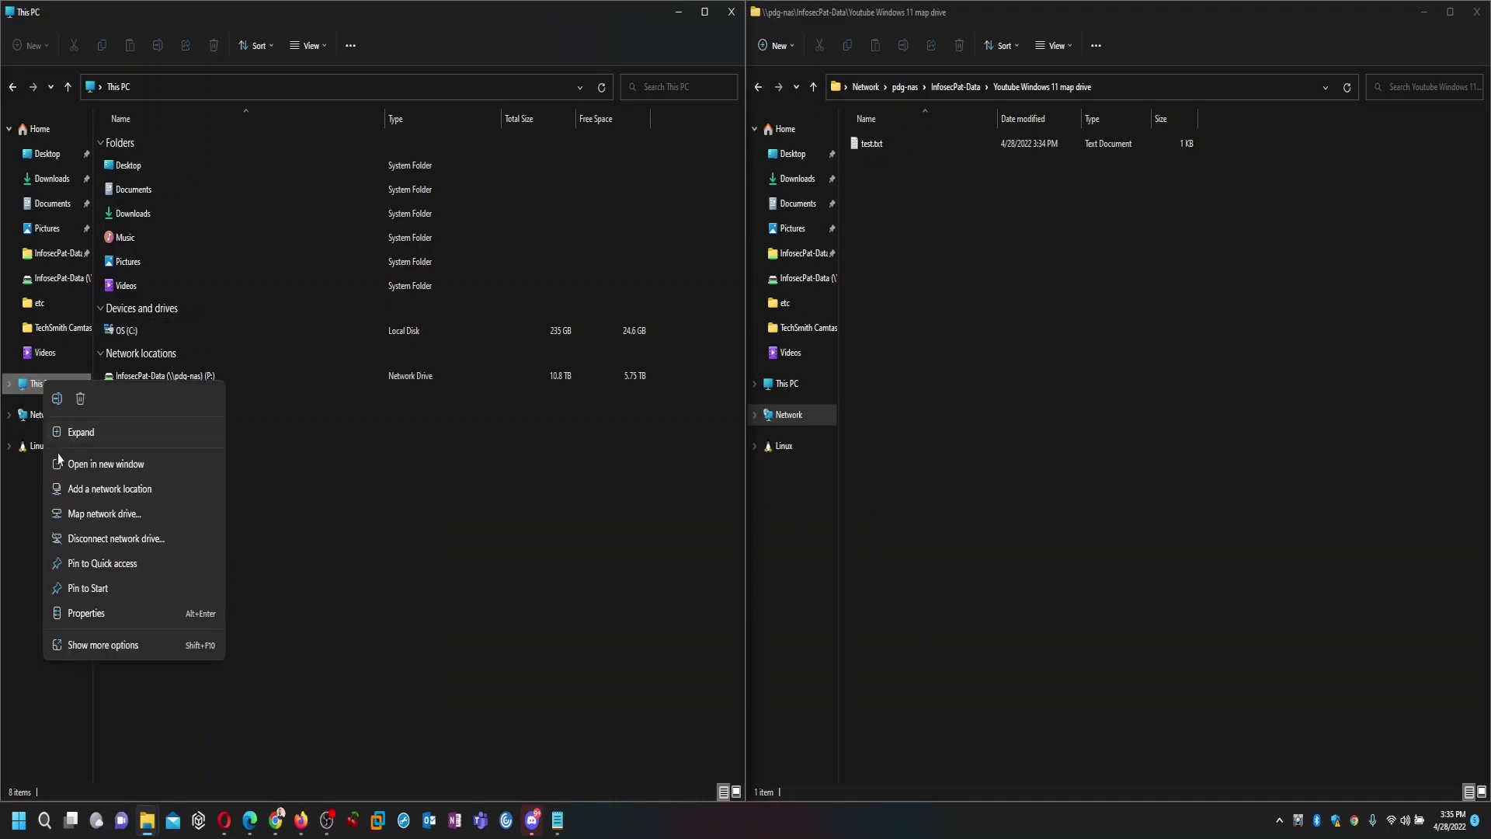
pyautogui.click(103, 514)
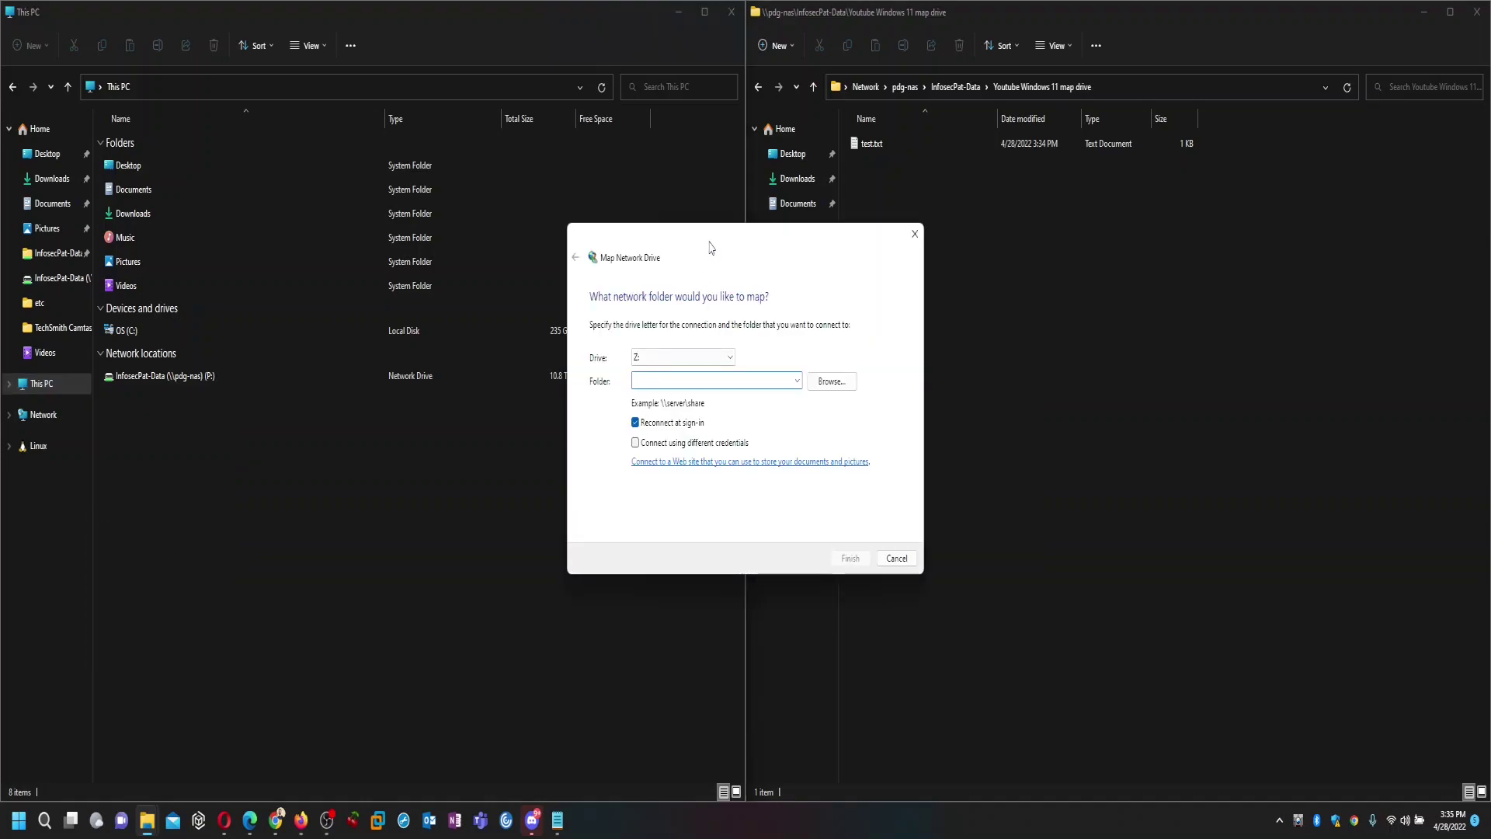
pyautogui.moveTo(711, 247); pyautogui.dragTo(621, 258)
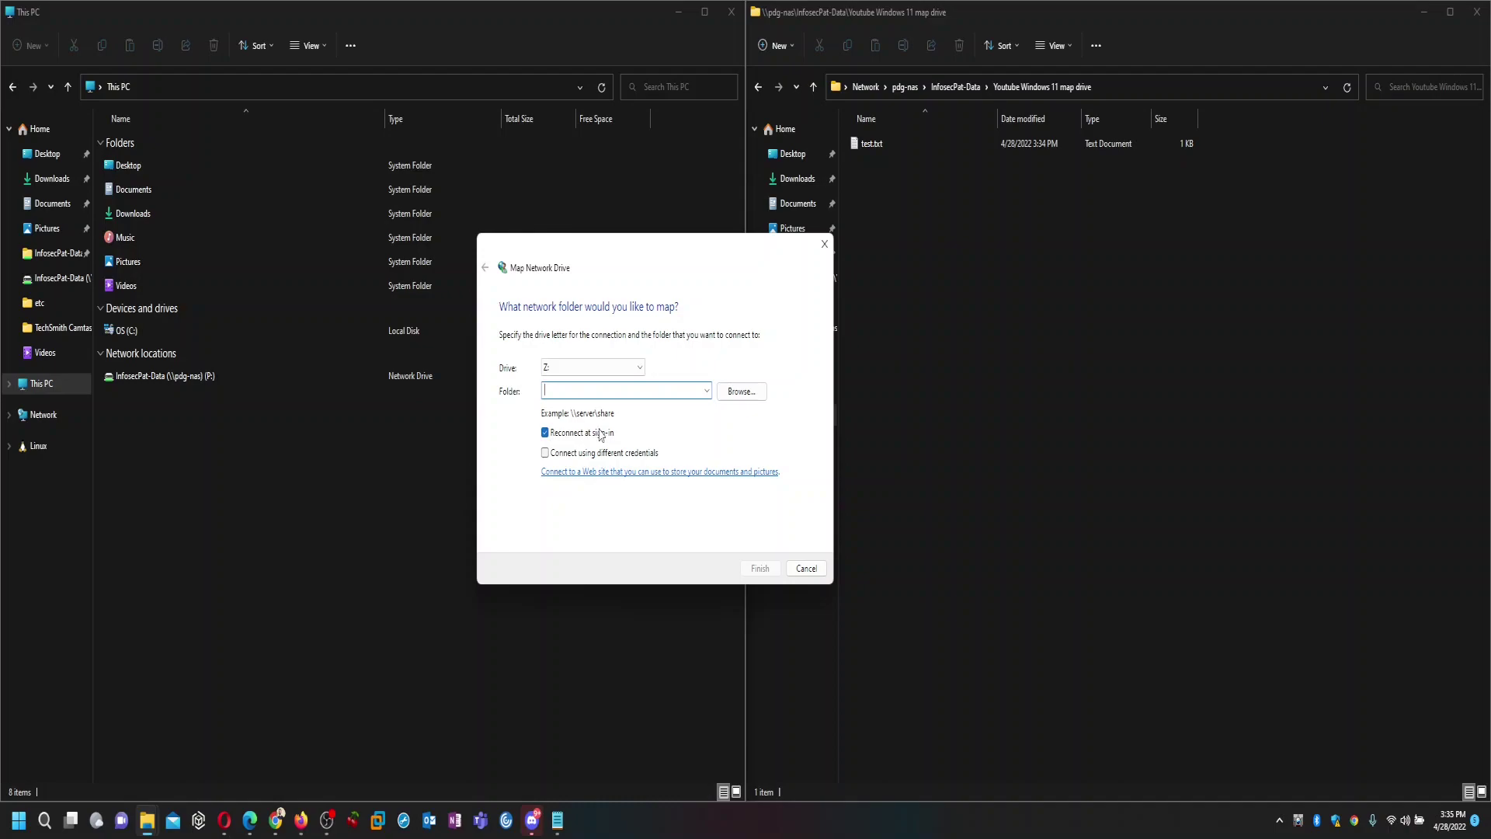
# Map the pasted 'Youtube Windows 11 map drive' UNC path as drive H: and finish.
pyautogui.click(641, 368)
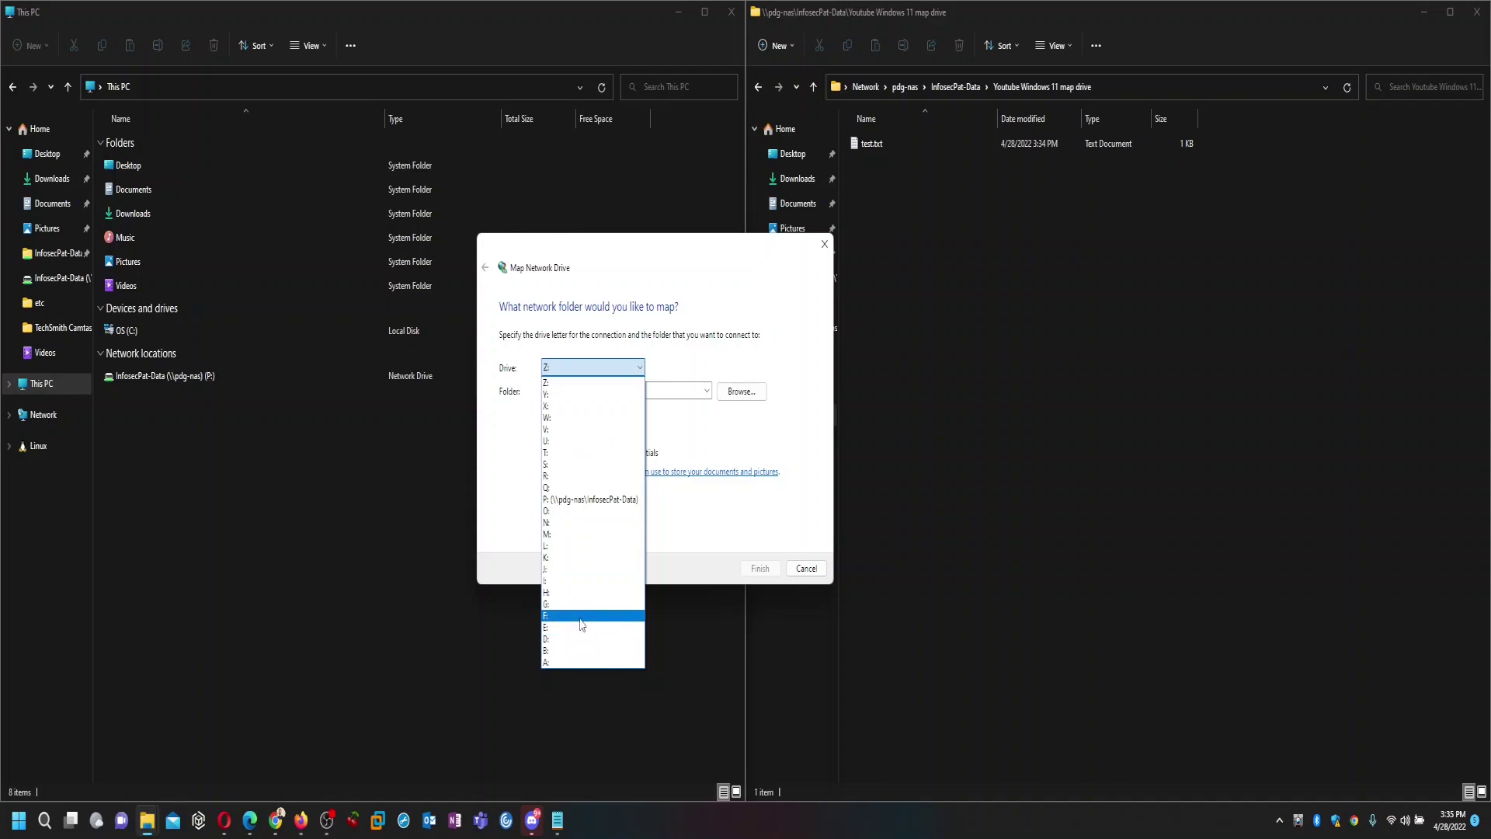
pyautogui.click(582, 593)
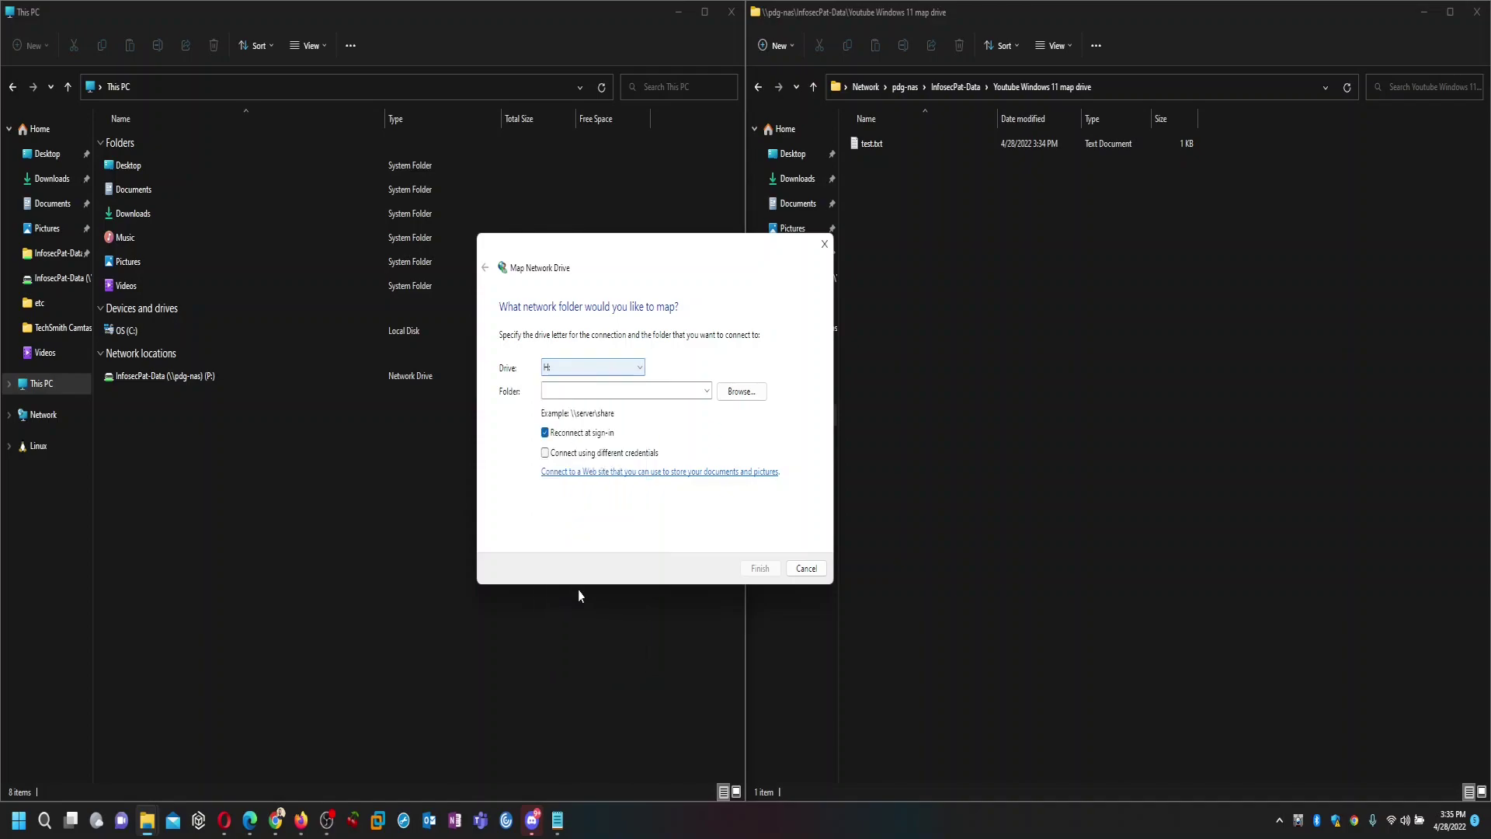
pyautogui.click(580, 390)
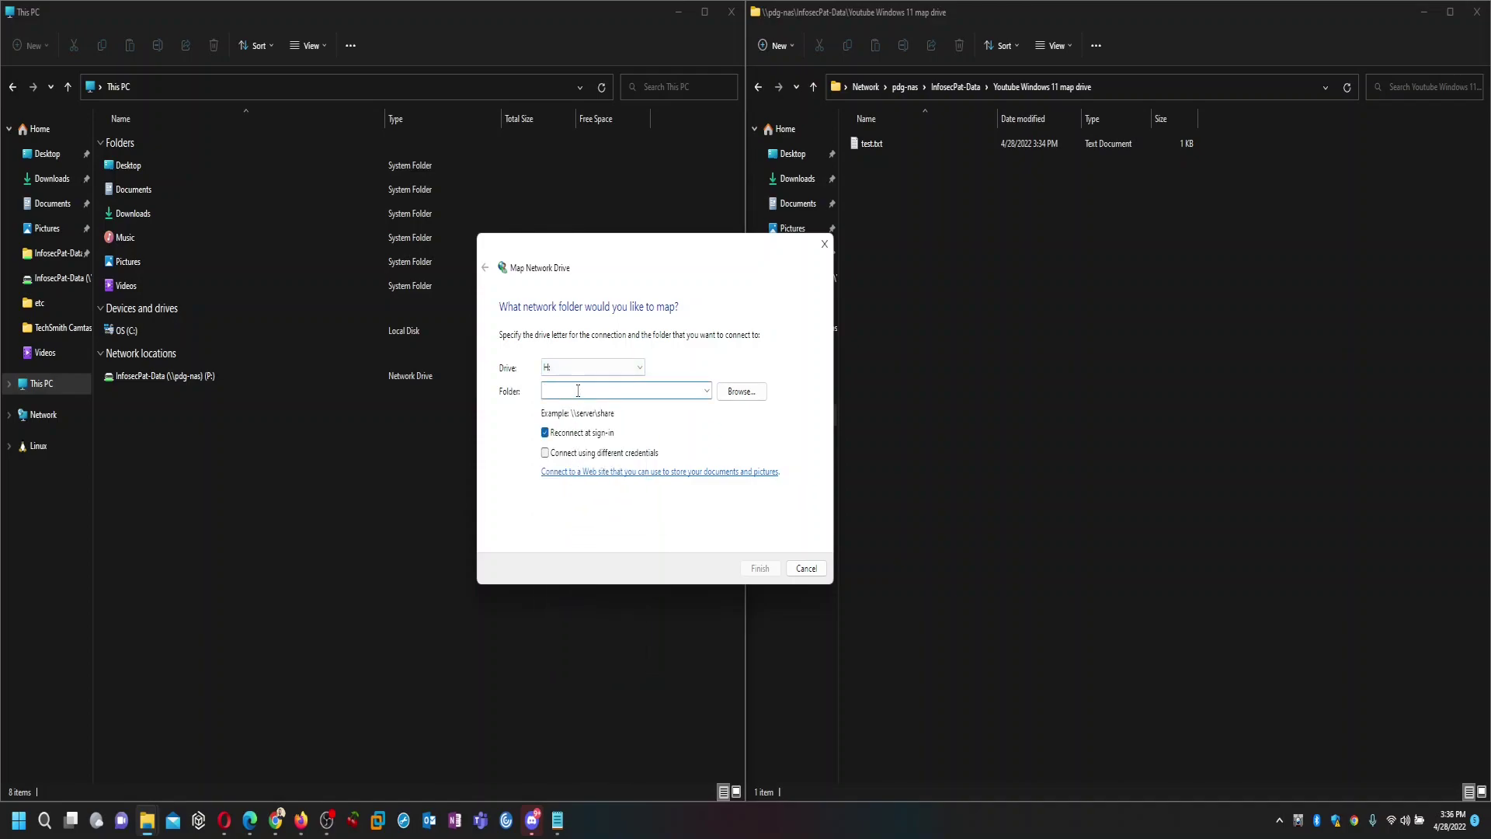
pyautogui.hotkey('ctrl', 'v')
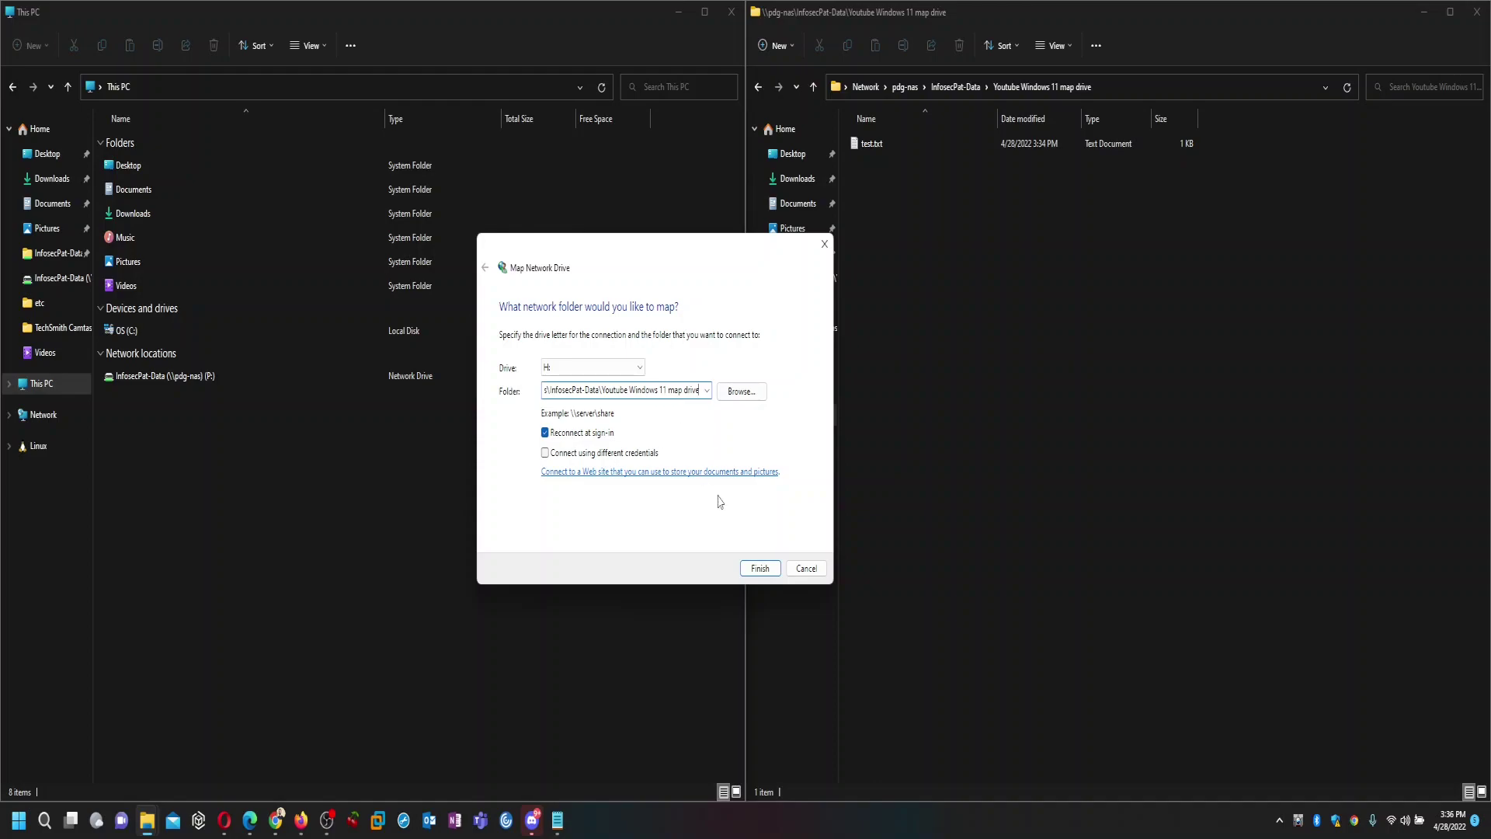
pyautogui.click(759, 570)
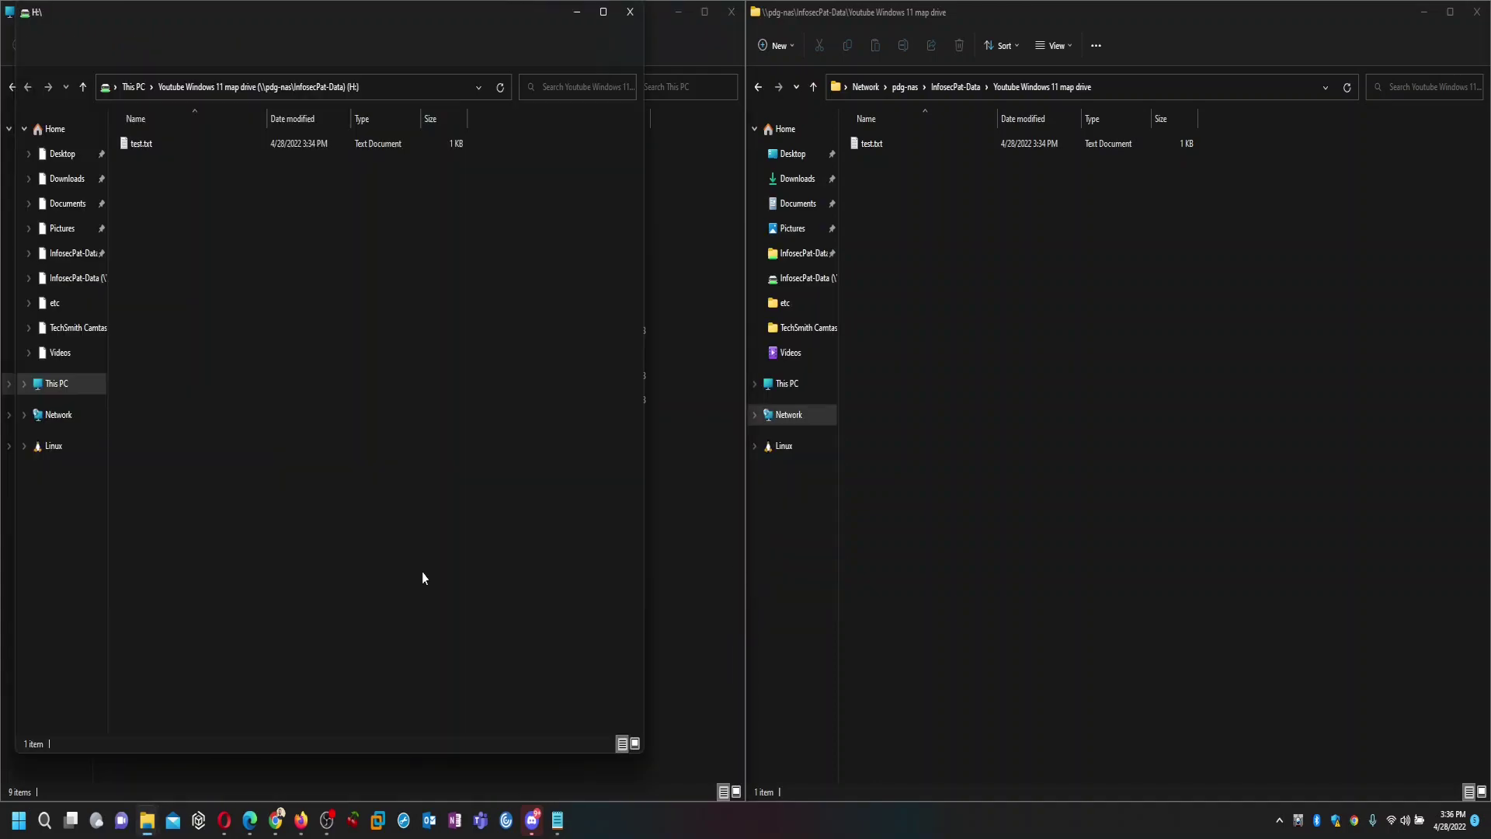
# Close the H: and share windows and maximize This PC.
pyautogui.click(630, 14)
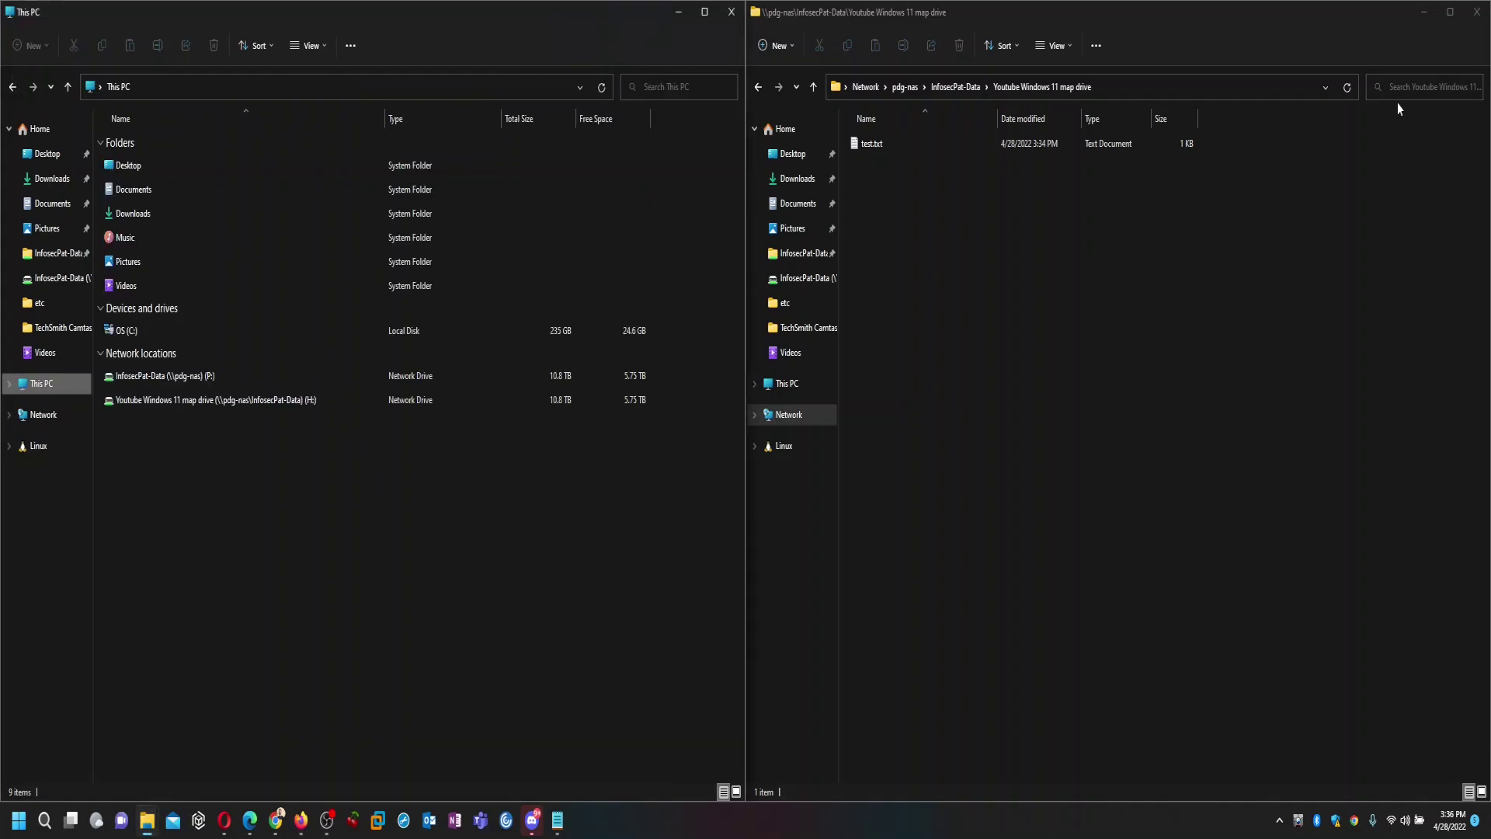
pyautogui.click(1477, 11)
pyautogui.click(703, 12)
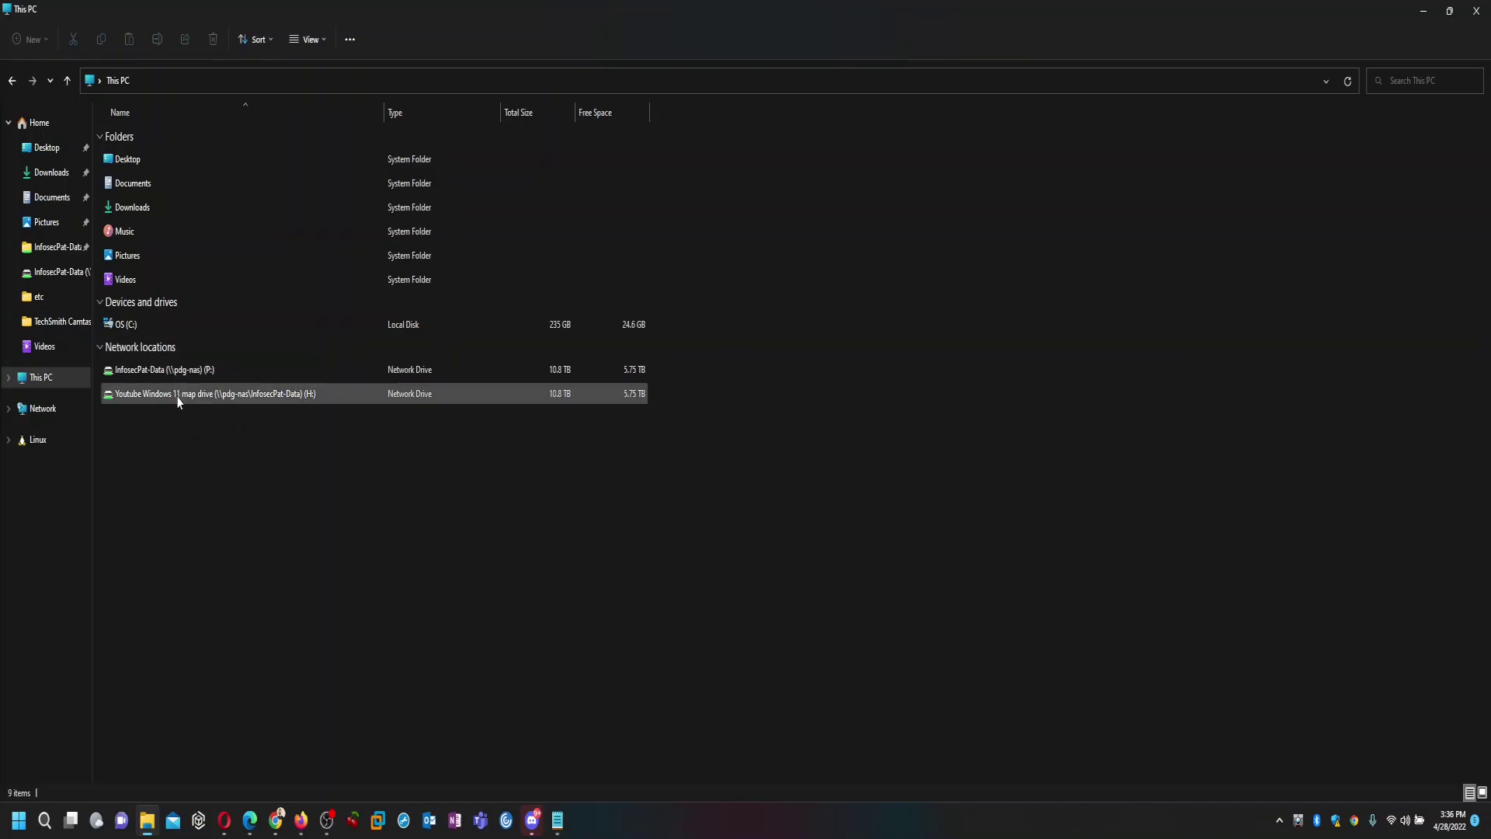
# Open test.txt from the mapped H: drive in Notepad, showing its three saved lines.
pyautogui.doubleClick(245, 394)
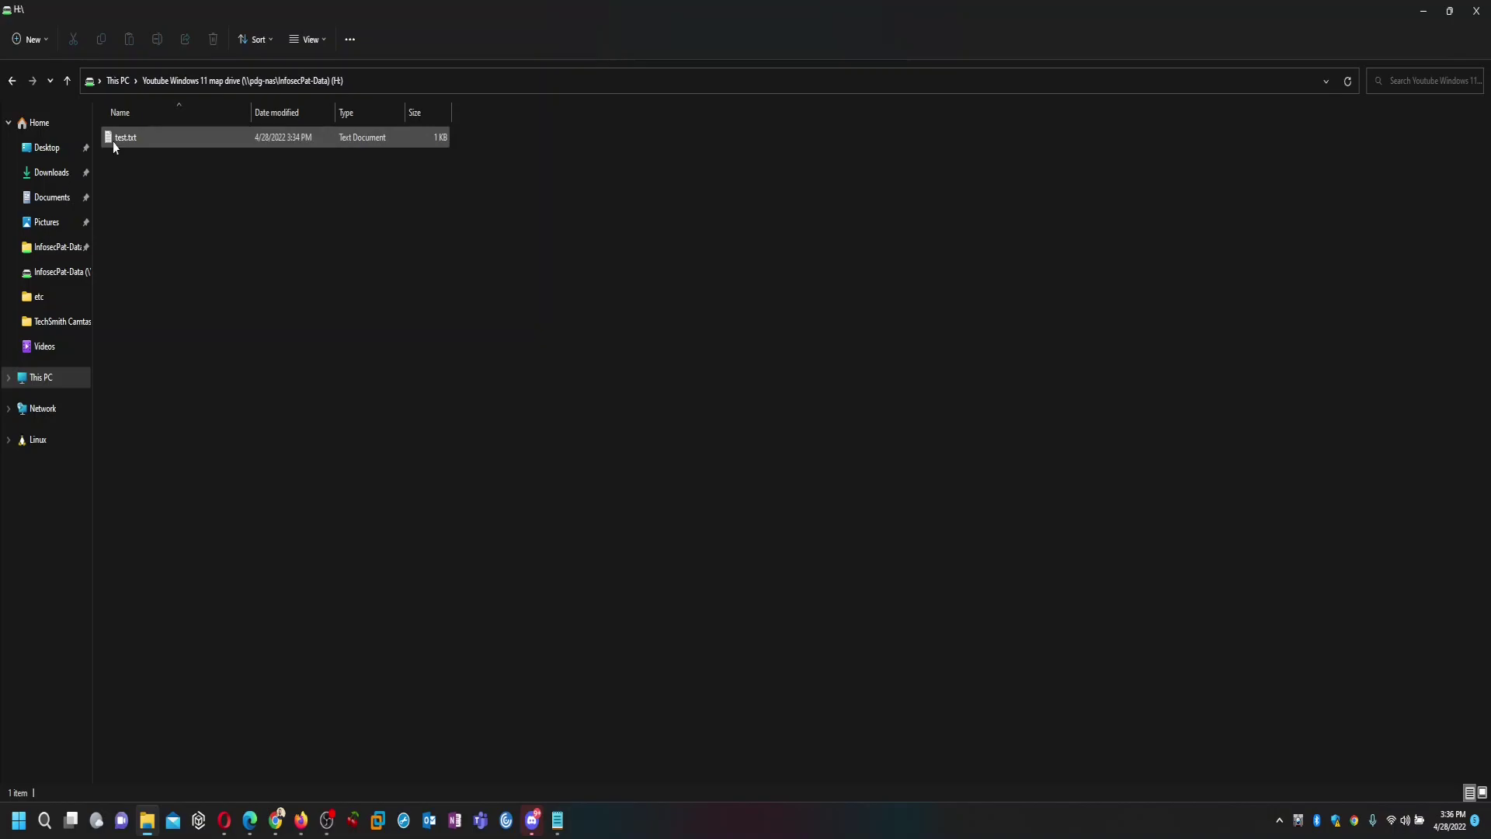
pyautogui.doubleClick(114, 142)
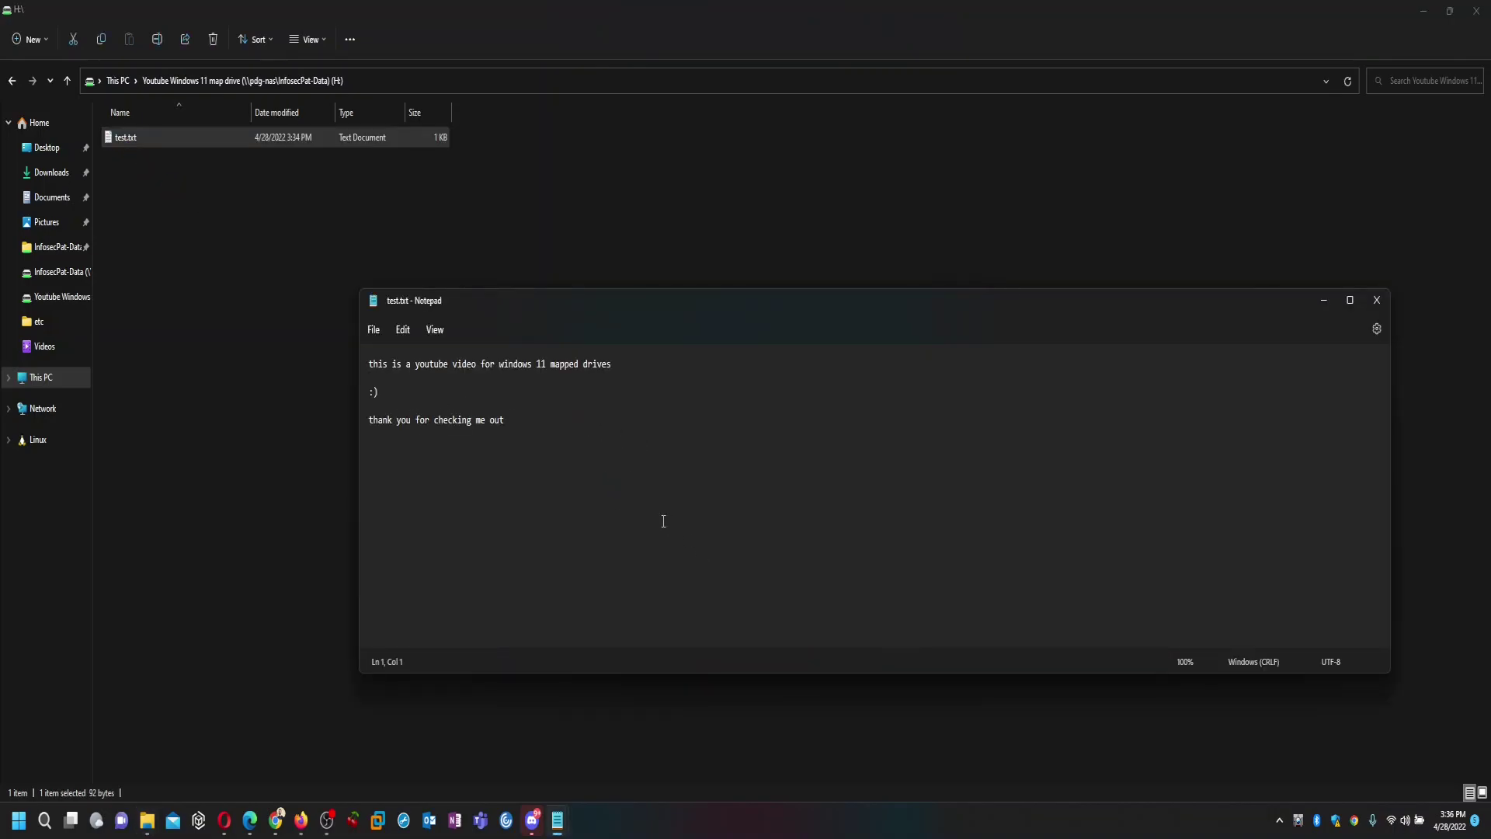
pyautogui.scroll(3, 664, 520)
pyautogui.scroll(3, 663, 521)
pyautogui.scroll(3, 667, 525)
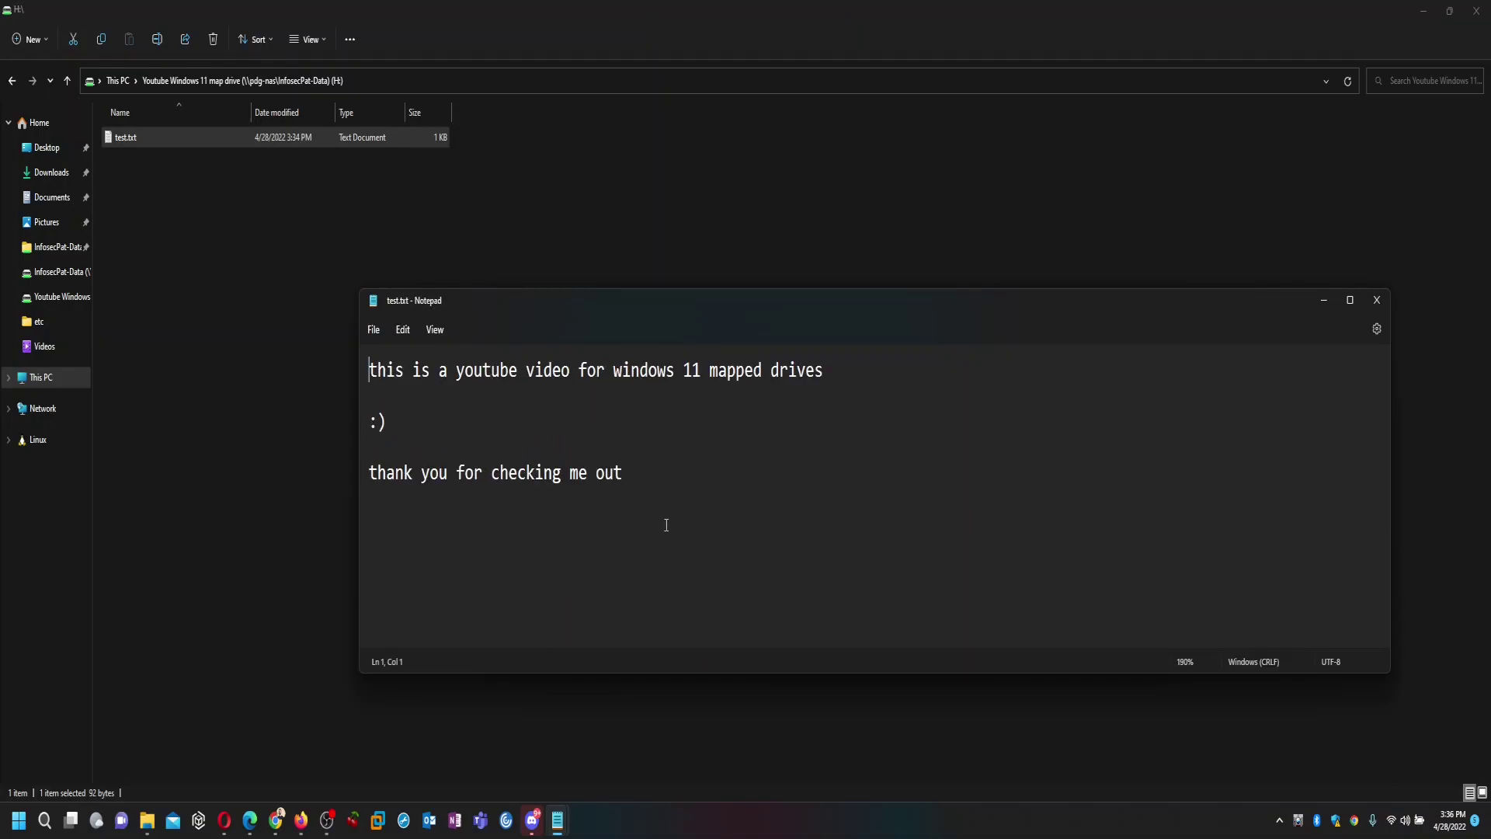
pyautogui.click(714, 539)
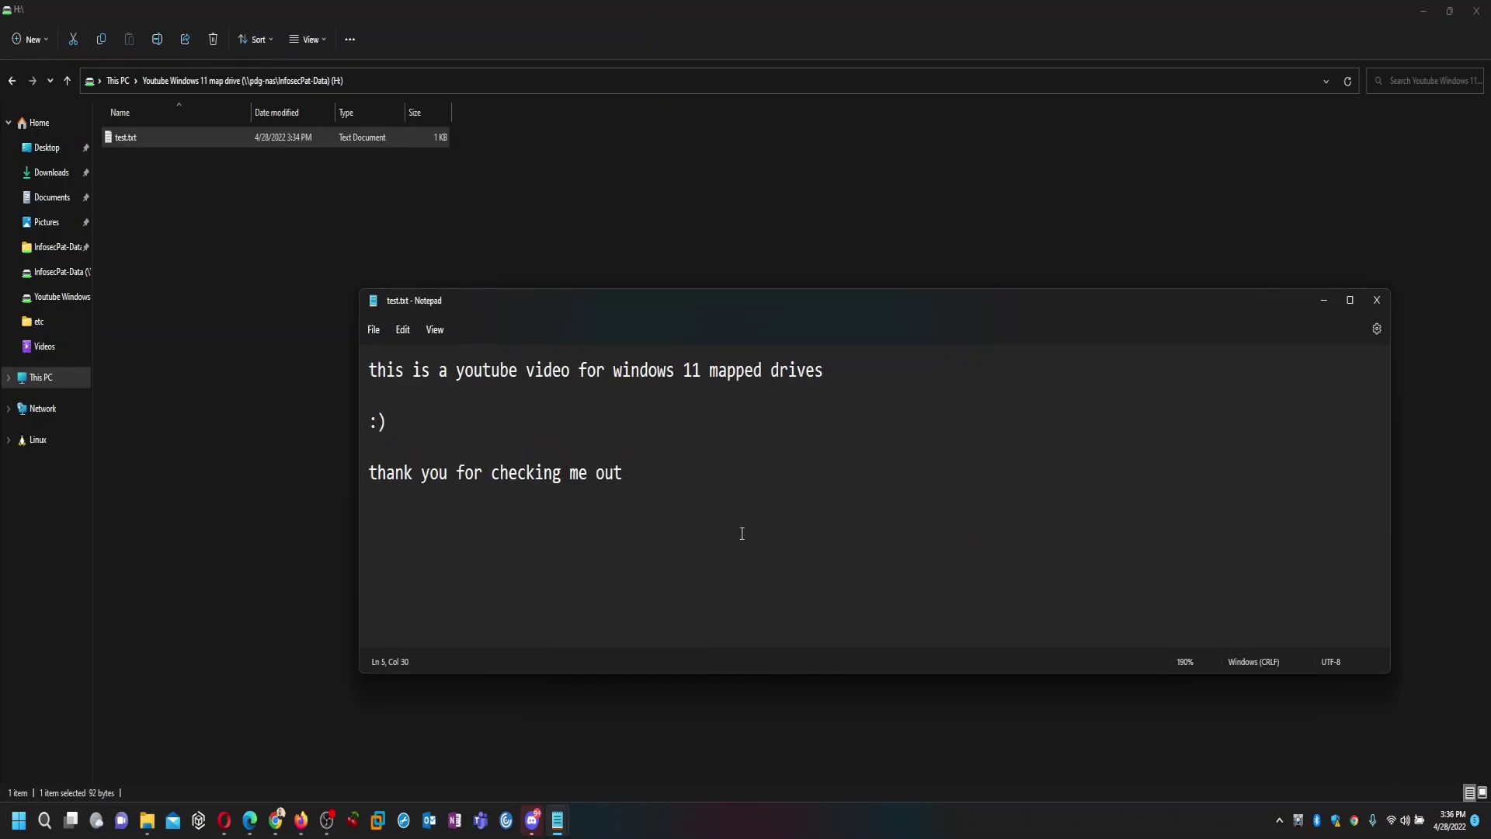